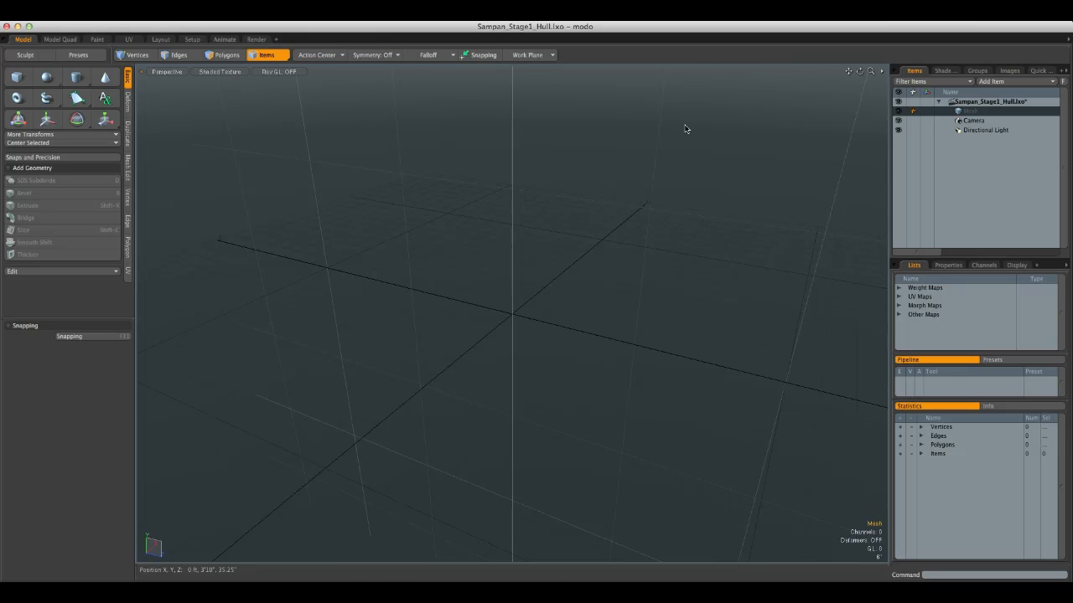
- Switch to the Model Quad layout with top, perspective, front and right views
left_click(60, 39)
scroll(310, 201, "up", 3)
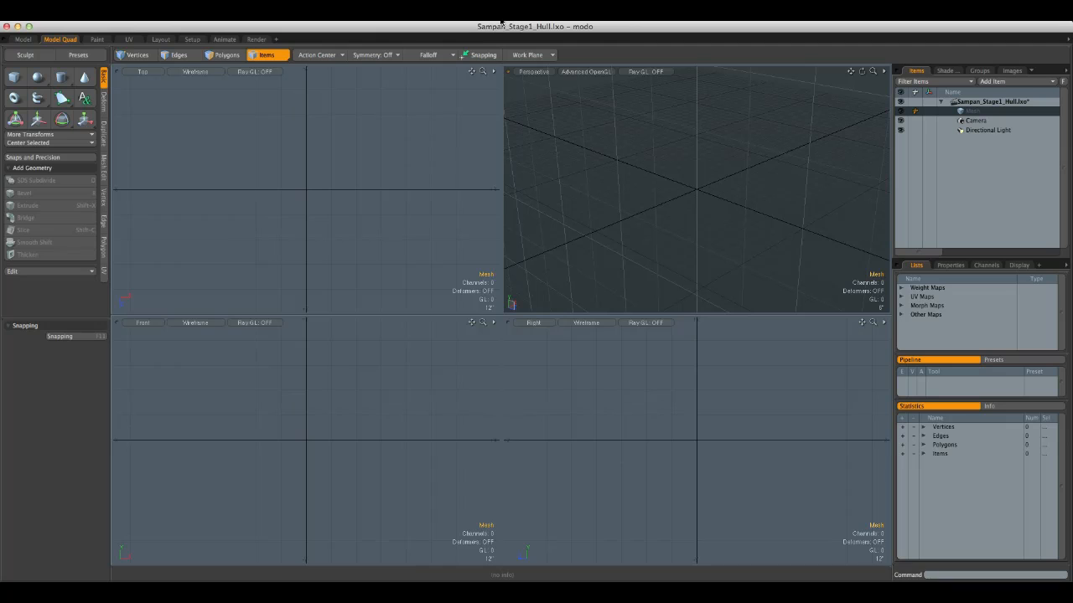
- Review the unit system, default unit and inch scale cutoff in the Accuracy and Units preferences
left_click(42, 14)
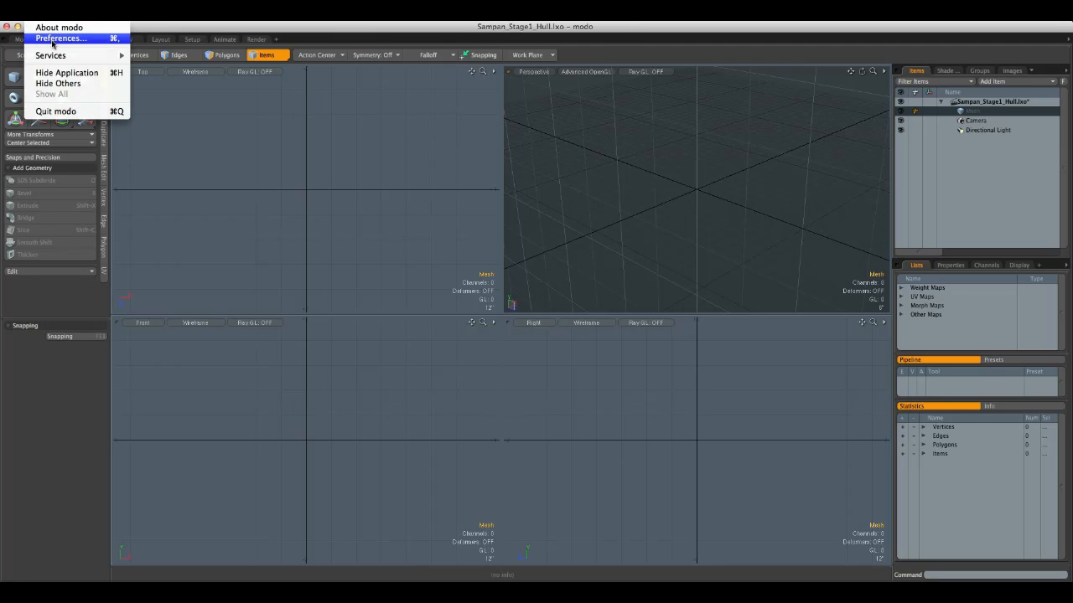
mouse_move(507, 17)
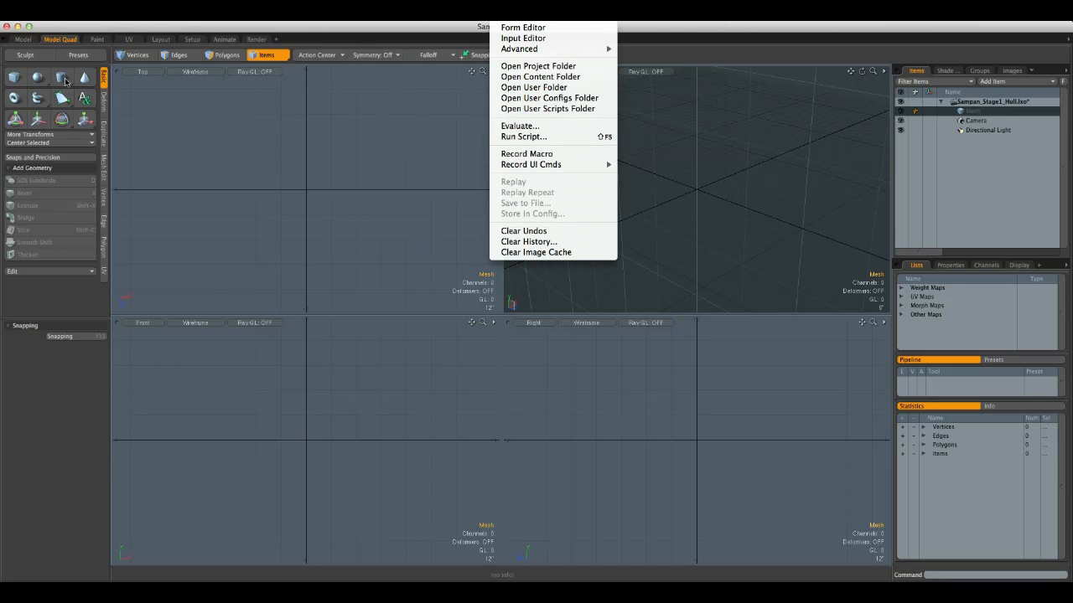
mouse_move(56, 18)
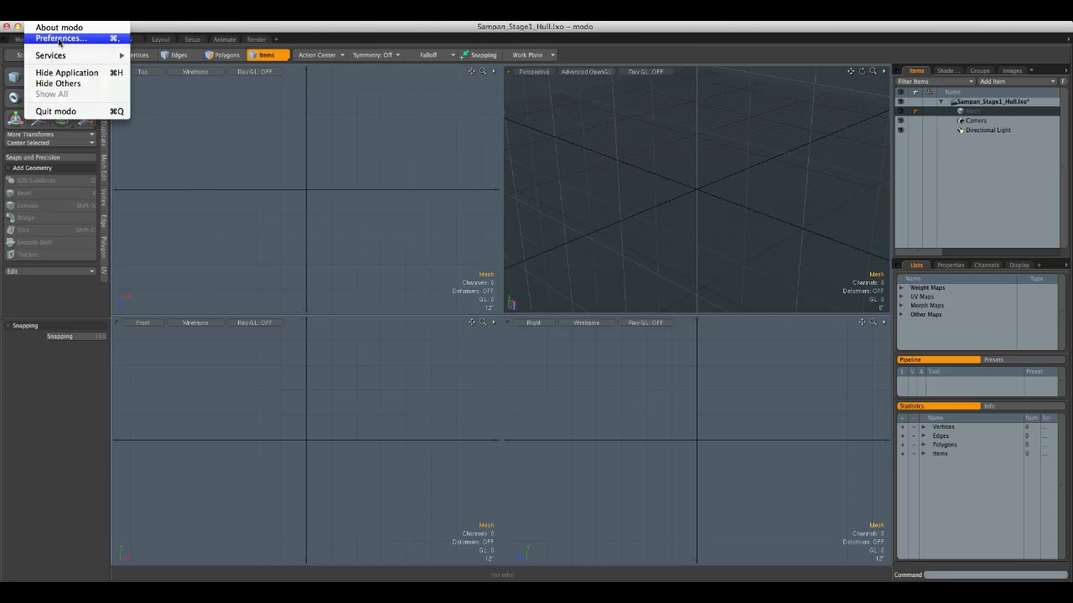
left_click(60, 40)
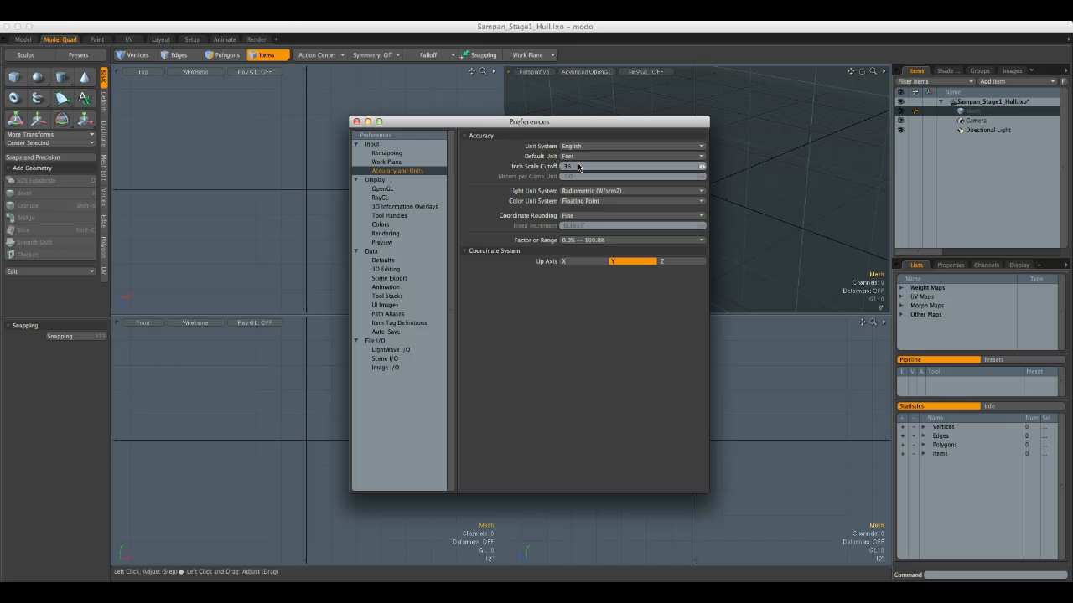
left_click(357, 121)
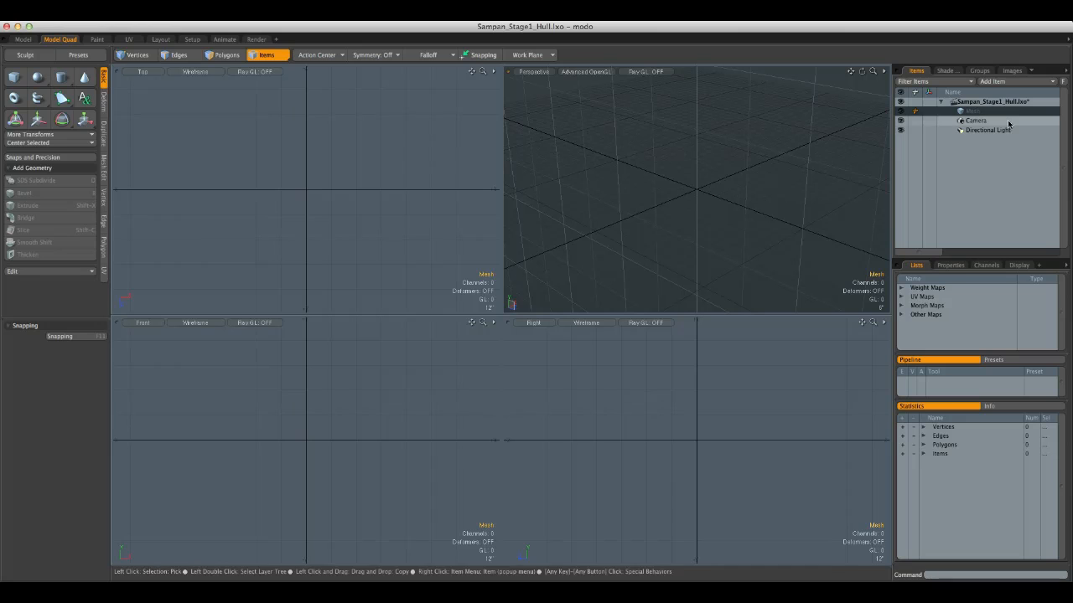
- Add a backdrop item to the scene and set its projection type to Top
left_click(1002, 82)
left_click(1000, 91)
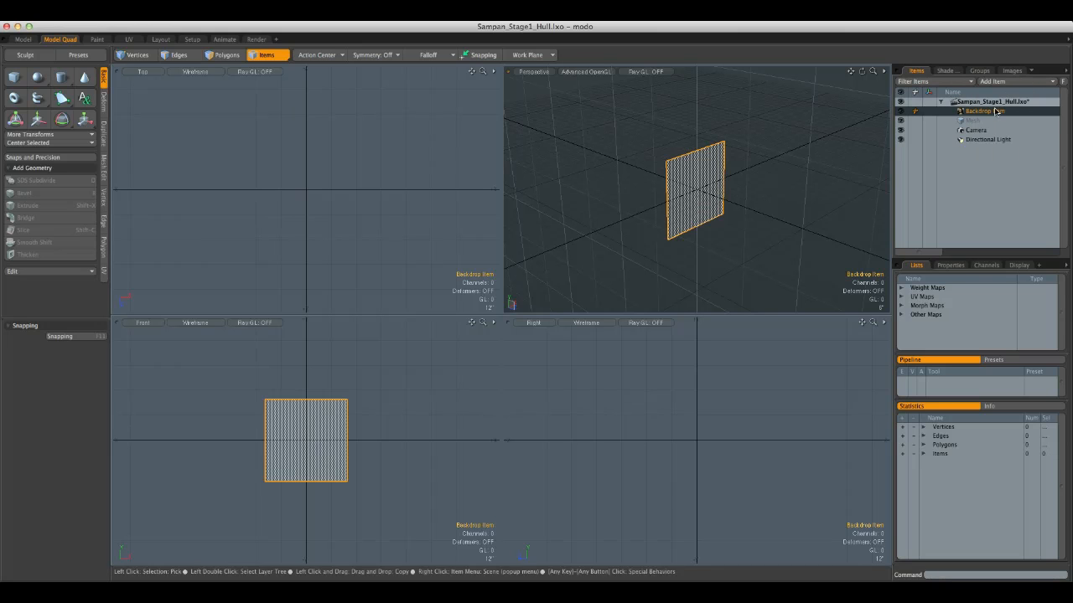
left_click(950, 265)
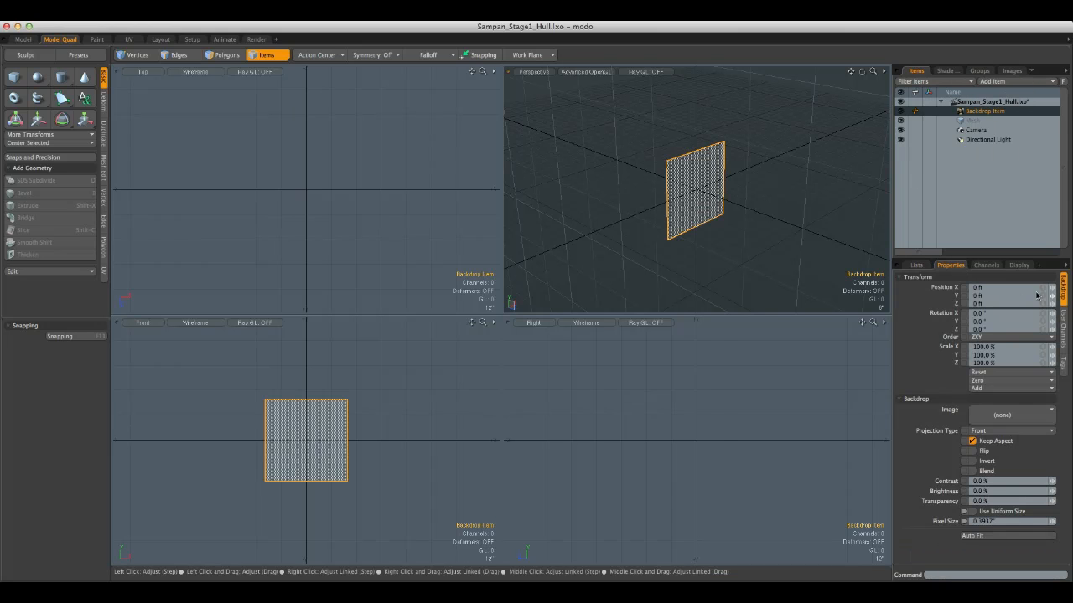
left_click(1008, 433)
left_click(1002, 407)
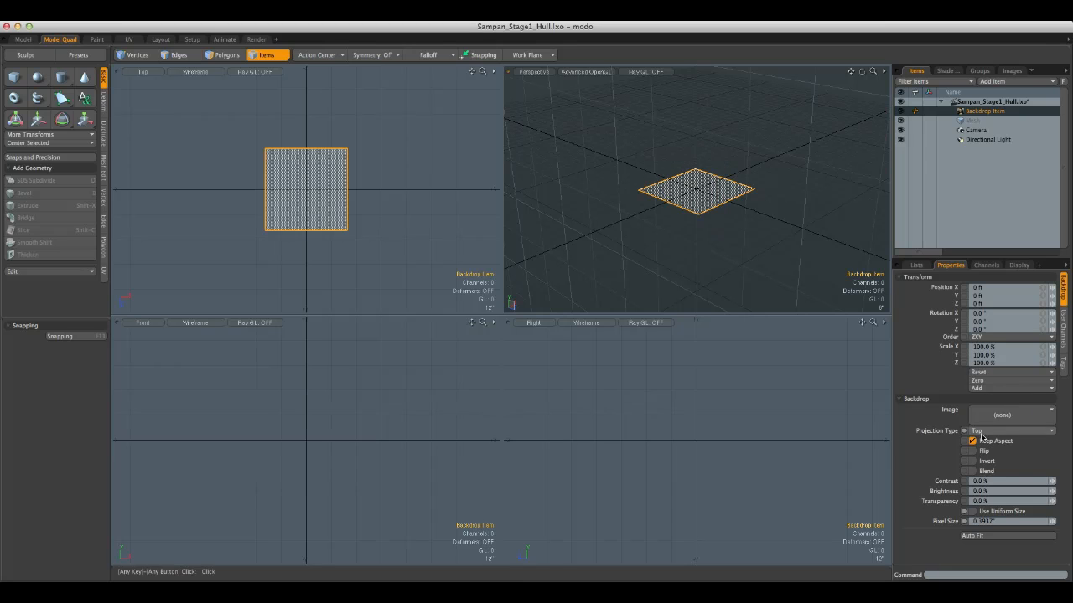
- Load sampan_Top.png from the Refs folder as the image of the top-projected backdrop
left_click(978, 411)
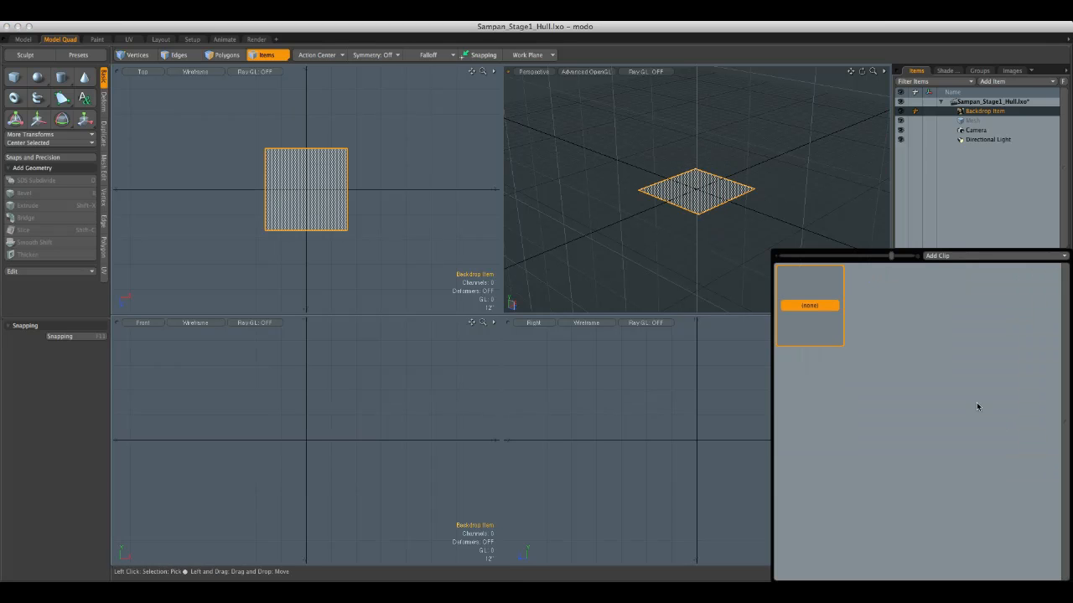
left_click(994, 258)
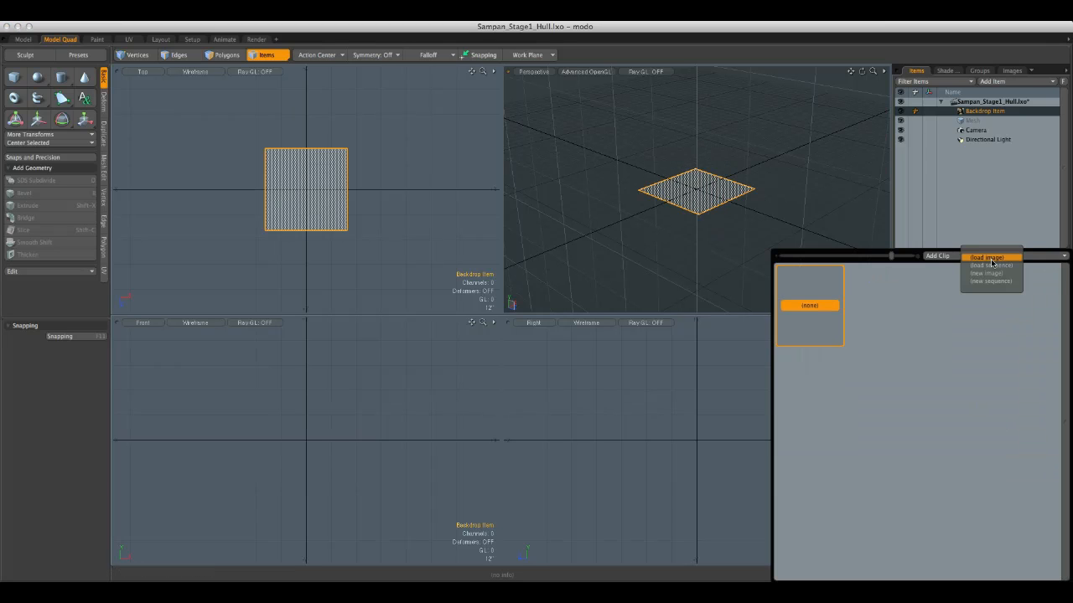
left_click(991, 257)
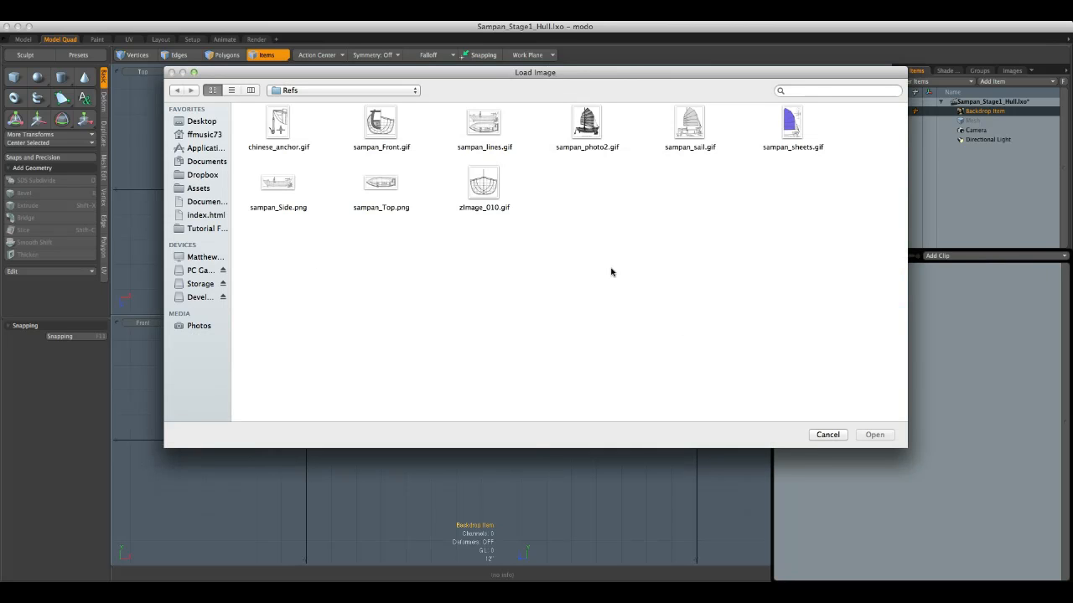
left_click(384, 187)
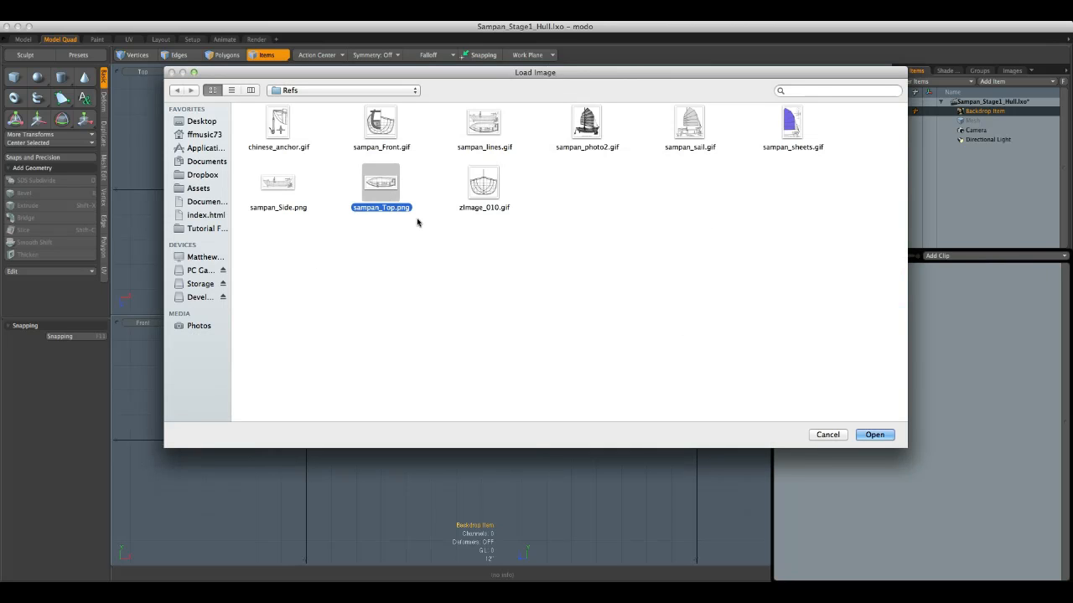
left_click(876, 434)
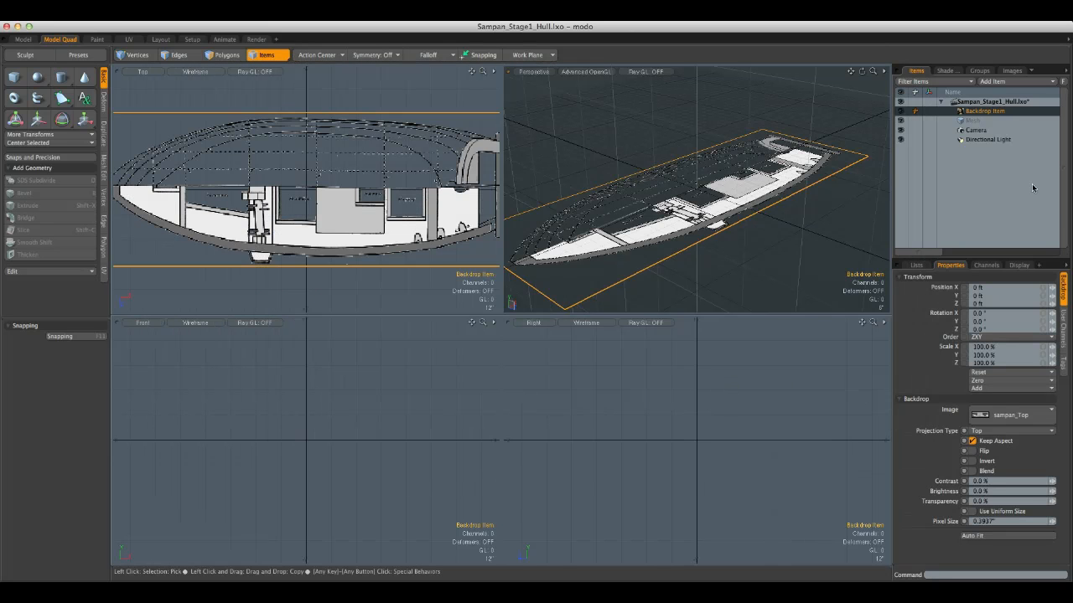
- Rename the top backdrop item to "Top Reference Image"
left_click(982, 119)
left_click(982, 112)
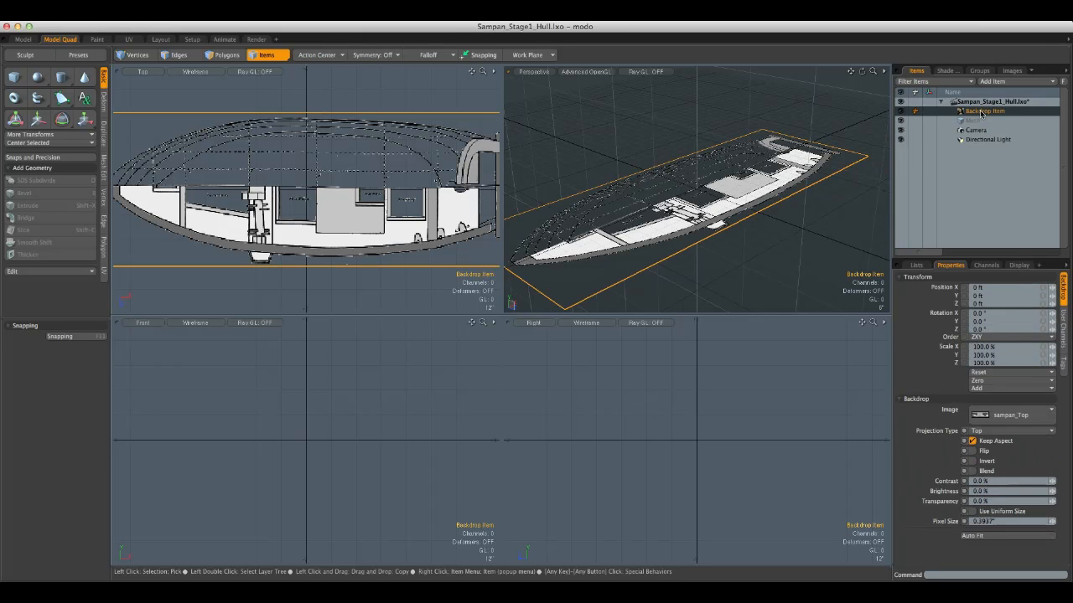
right_click(981, 112)
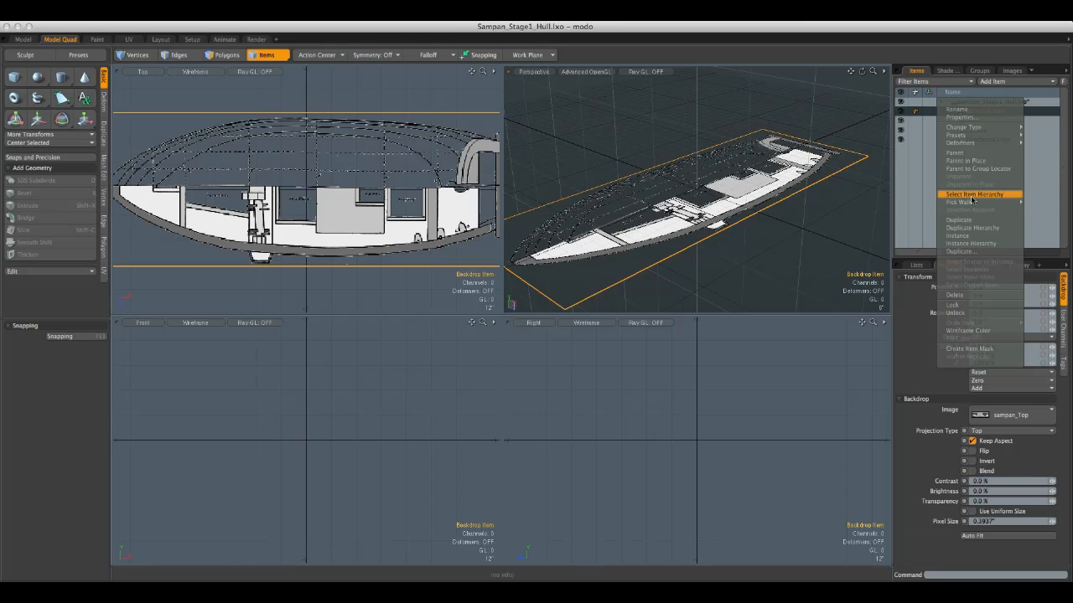
left_click(962, 110)
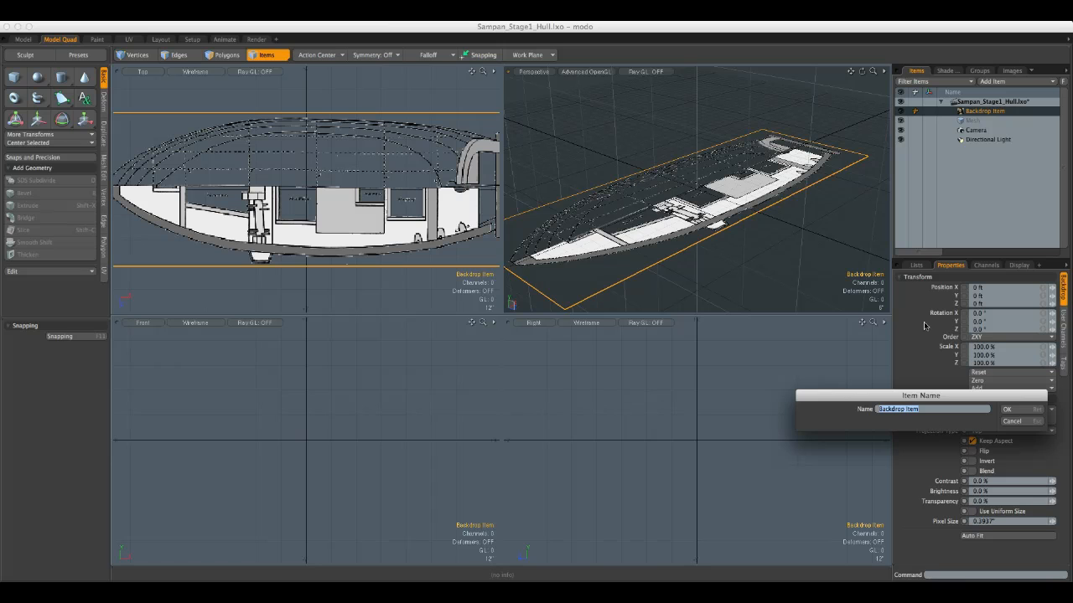
type("R")
type("op Reference Ima")
key("Return")
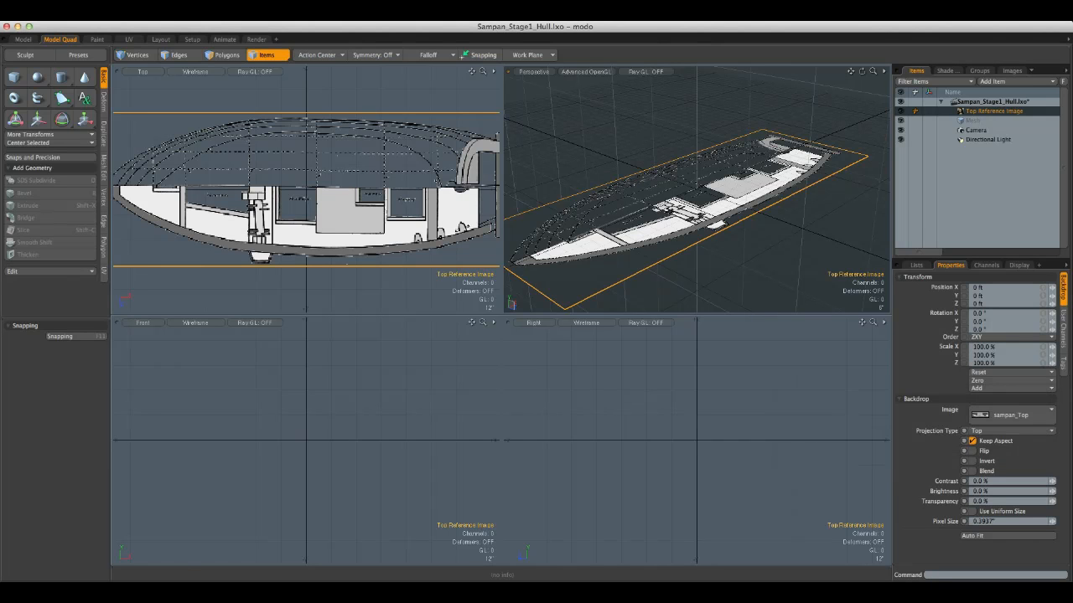
- Add a second backdrop item with front projection and load sampan_Front.gif as its image
left_click(1006, 82)
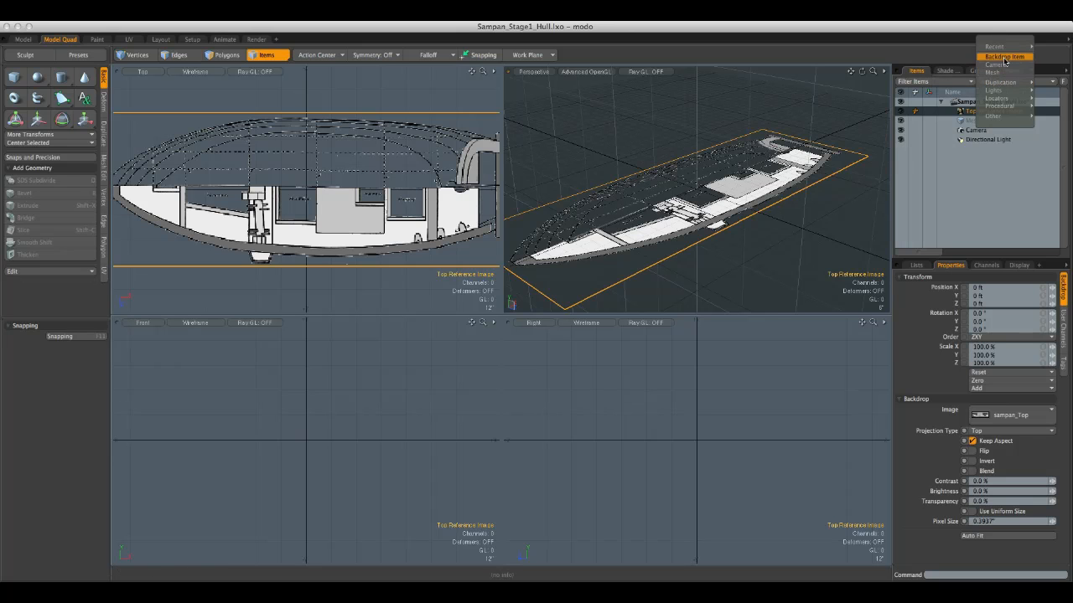
left_click(1004, 57)
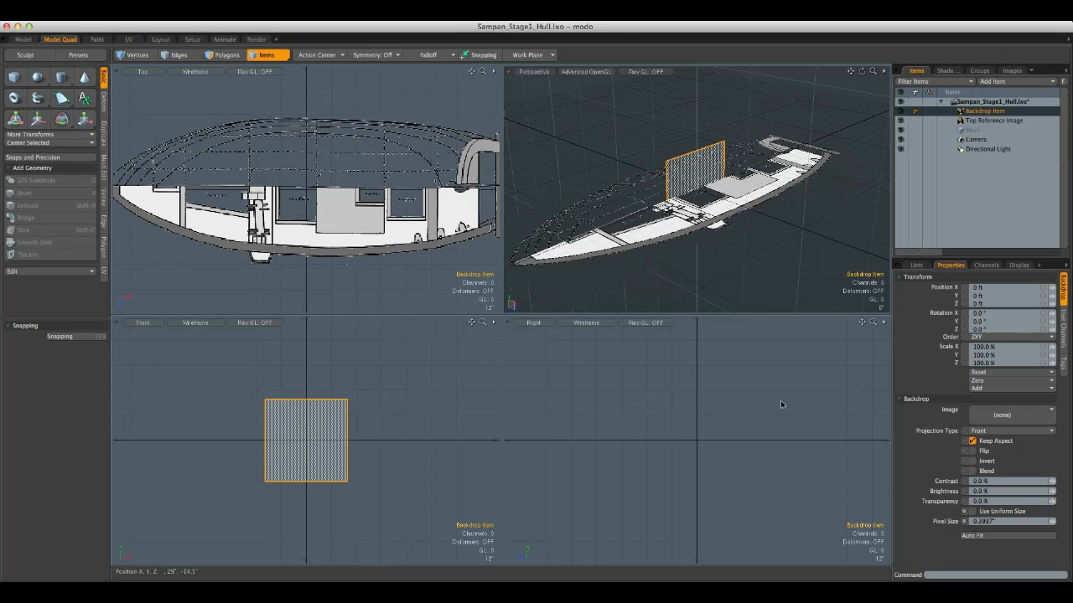
left_click(1025, 416)
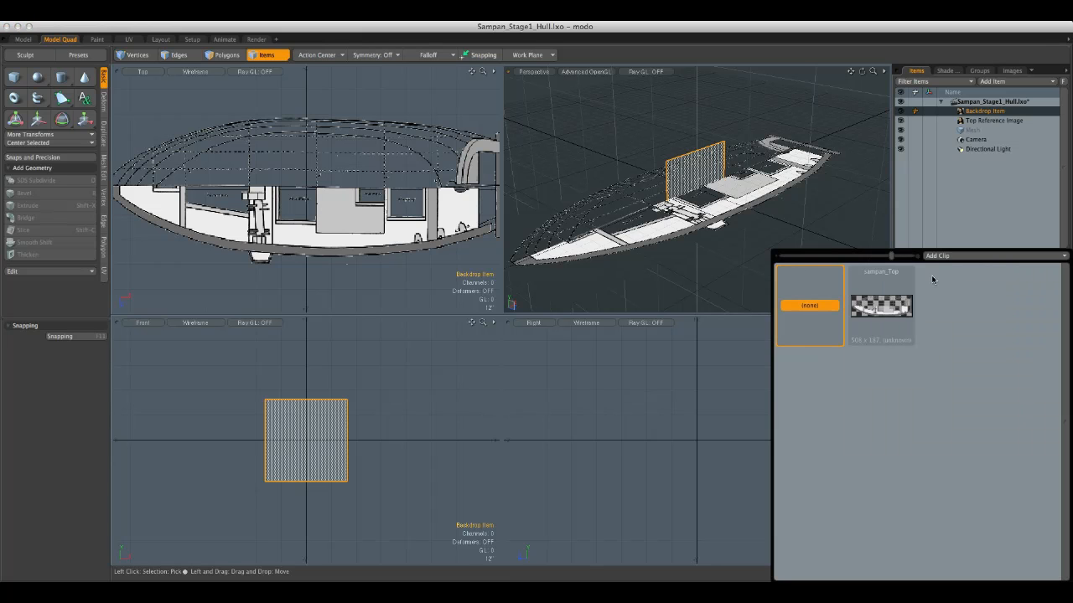
left_click(943, 255)
left_click(947, 259)
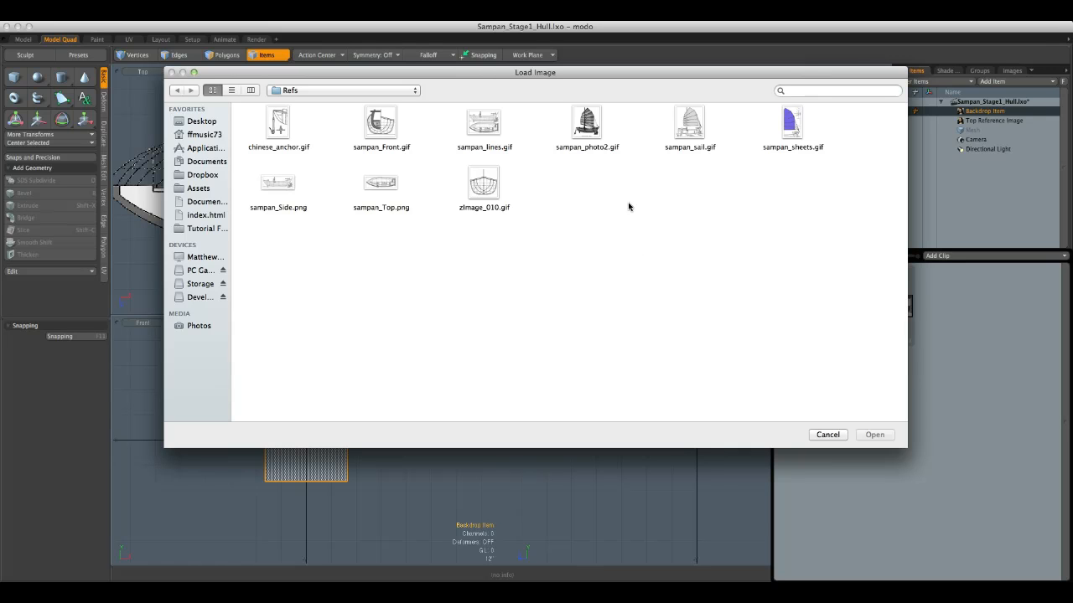
left_click(391, 132)
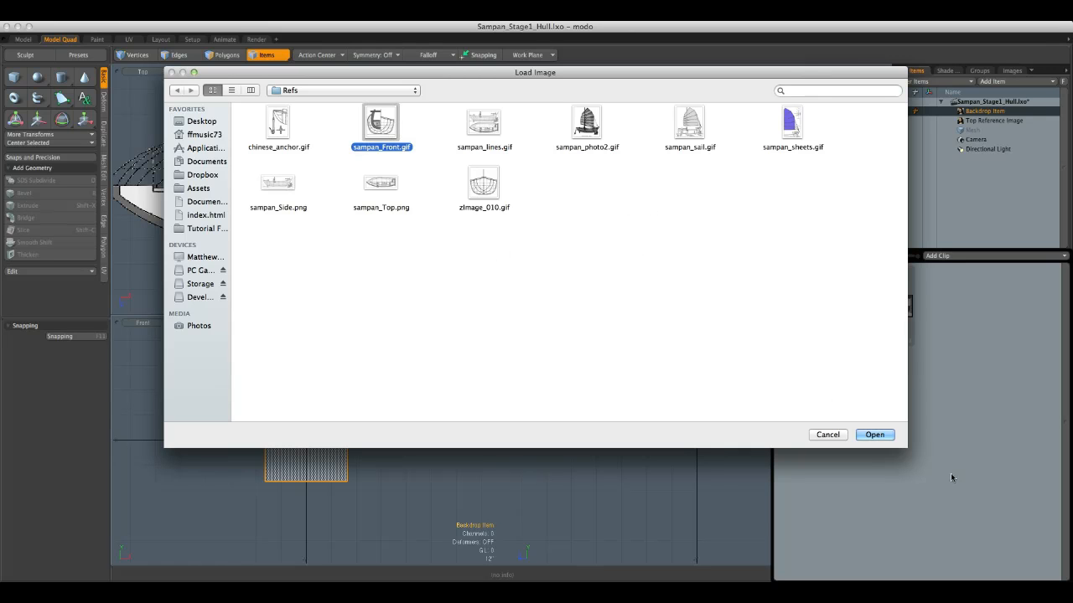
left_click(885, 436)
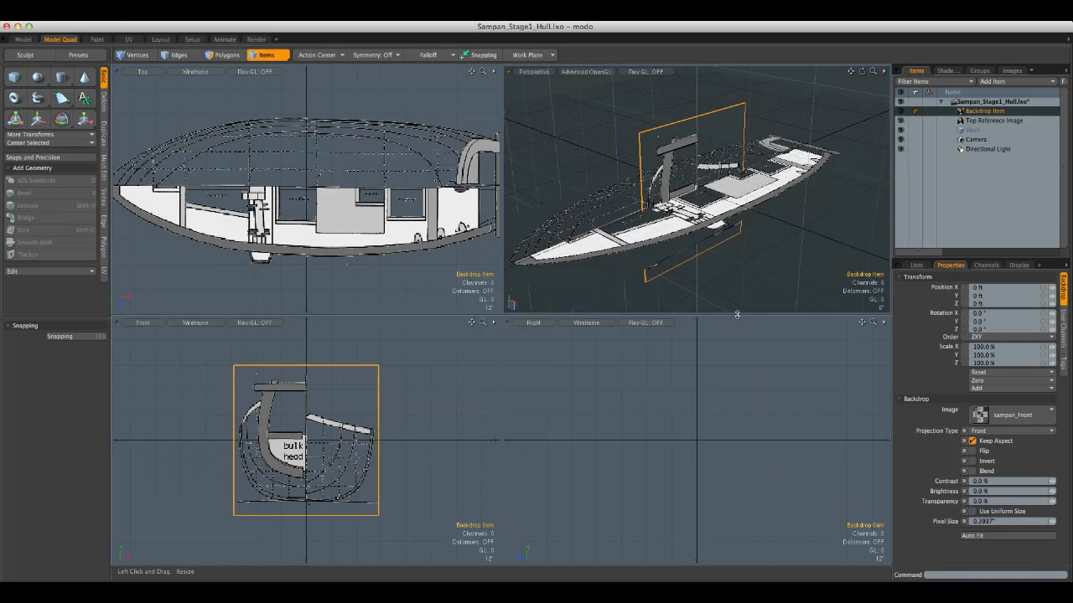
- Rename the front backdrop item to "Front Backdrop Image"
right_click(969, 113)
left_click(972, 111)
type("Front Backdrop Image")
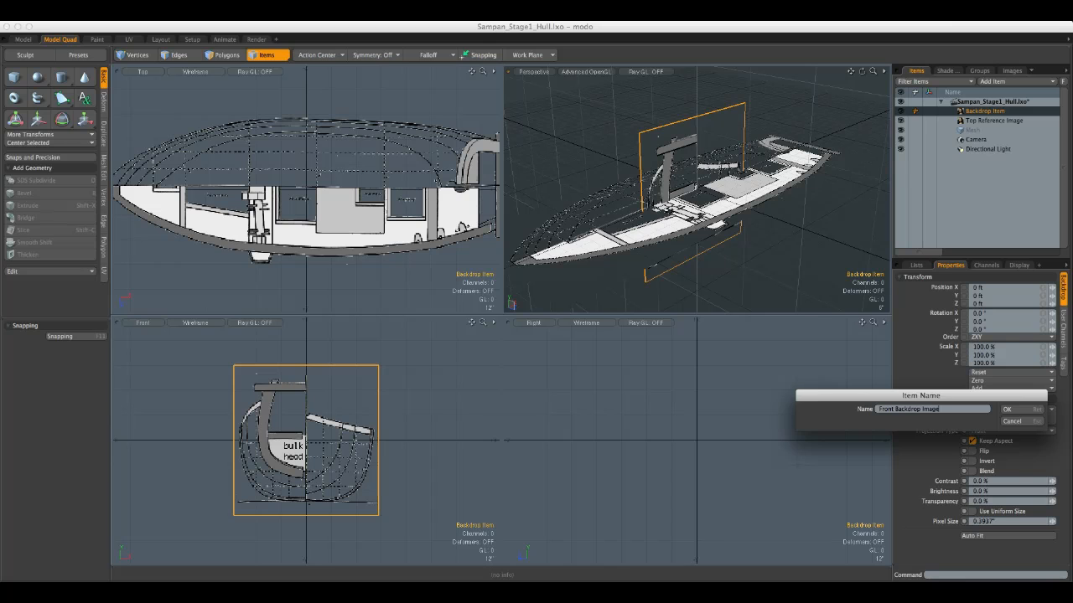
key("Return")
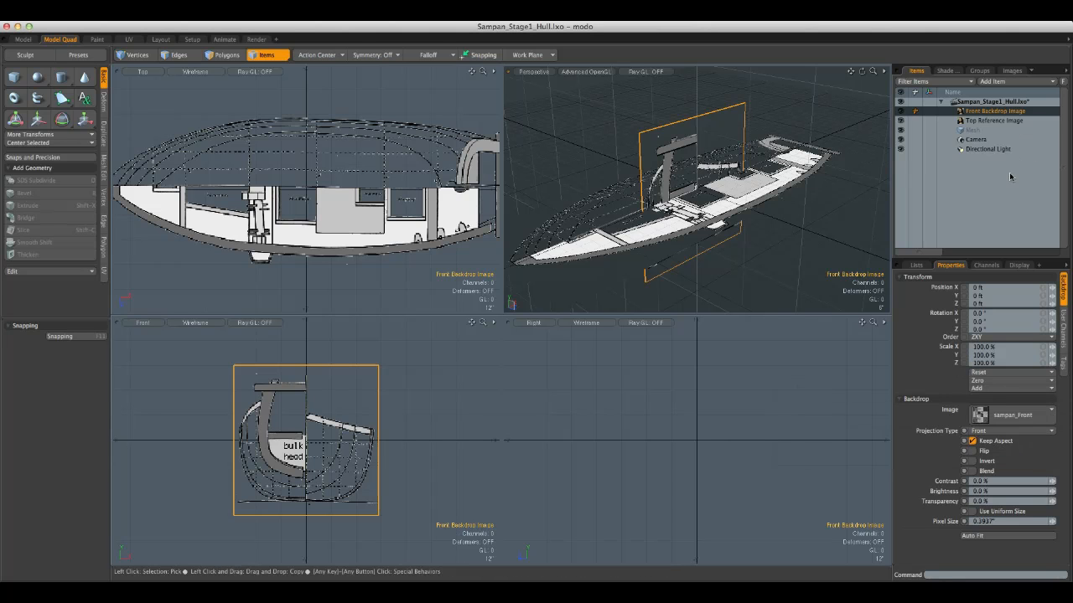
- Add a third backdrop item and set its projection type to Right
left_click(991, 81)
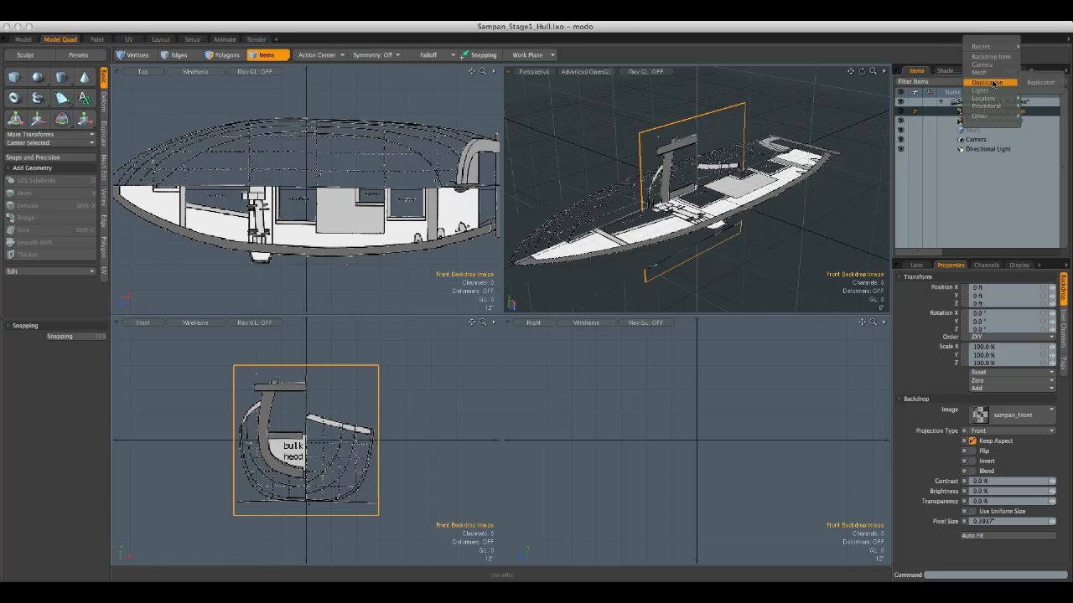
left_click(994, 60)
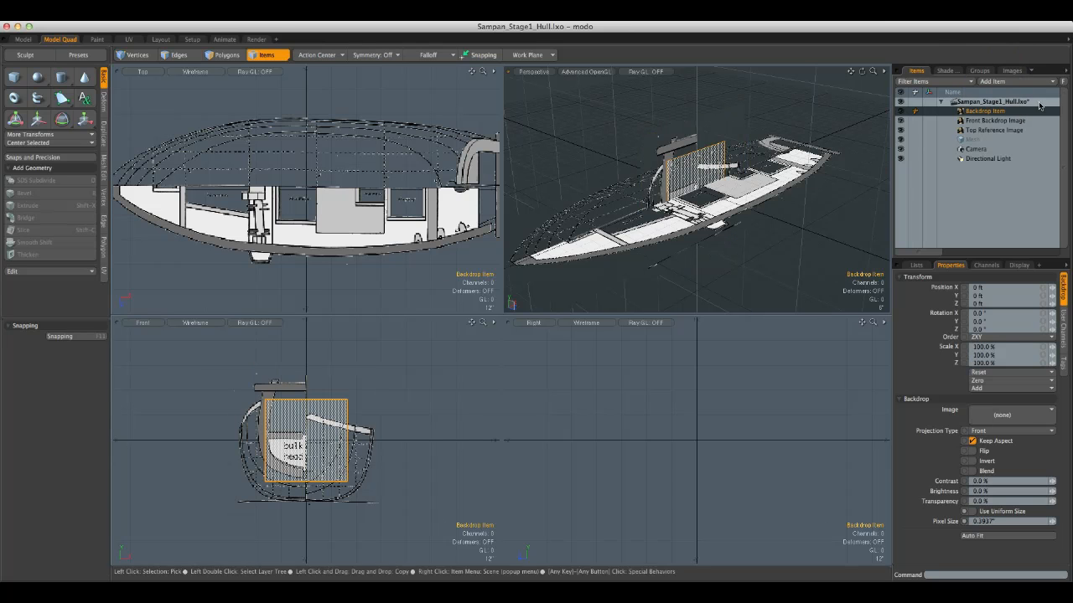
left_click(1018, 430)
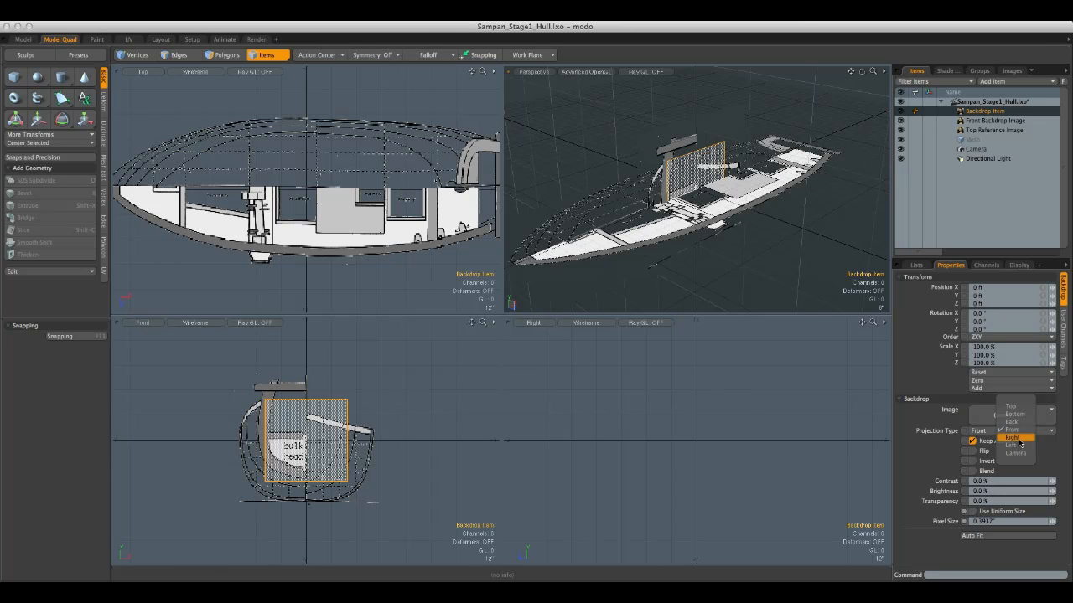
left_click(1015, 438)
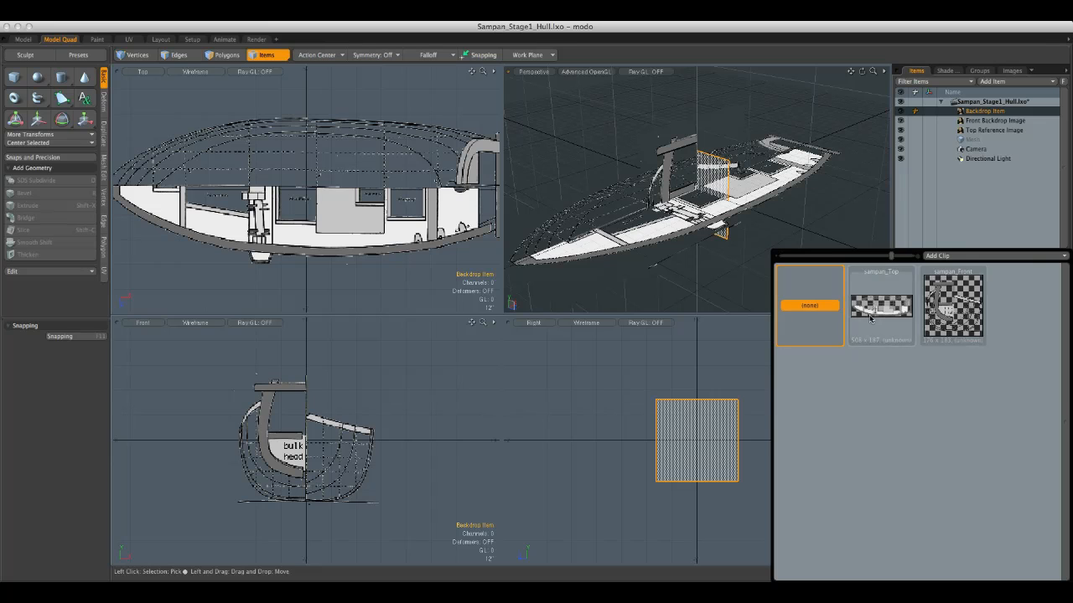
- Load sampan_Side.png from the Refs folder as the image of the right-projected backdrop
left_click(978, 258)
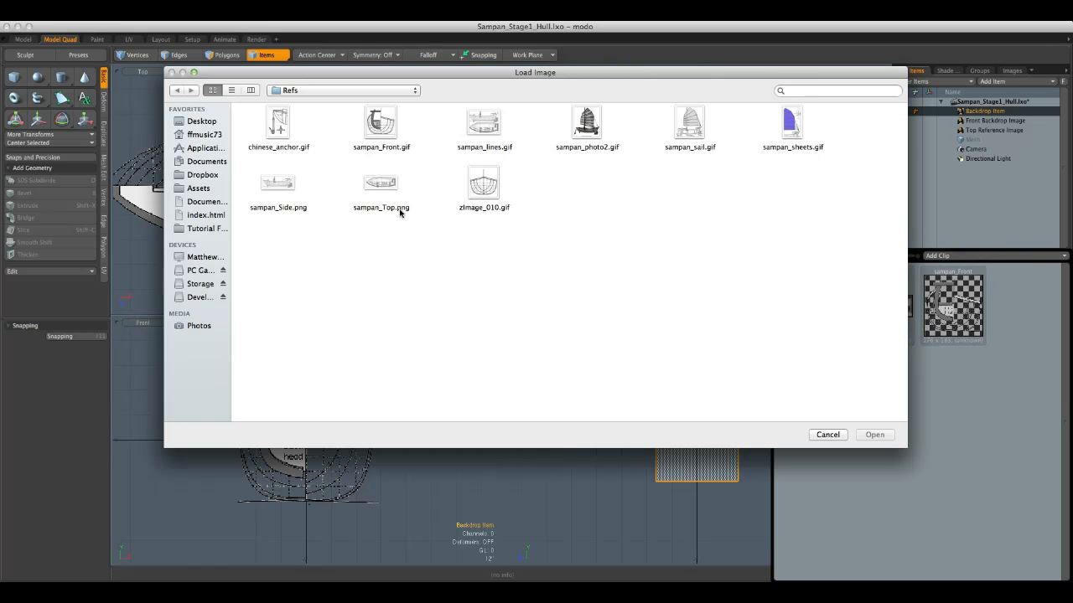
left_click(298, 192)
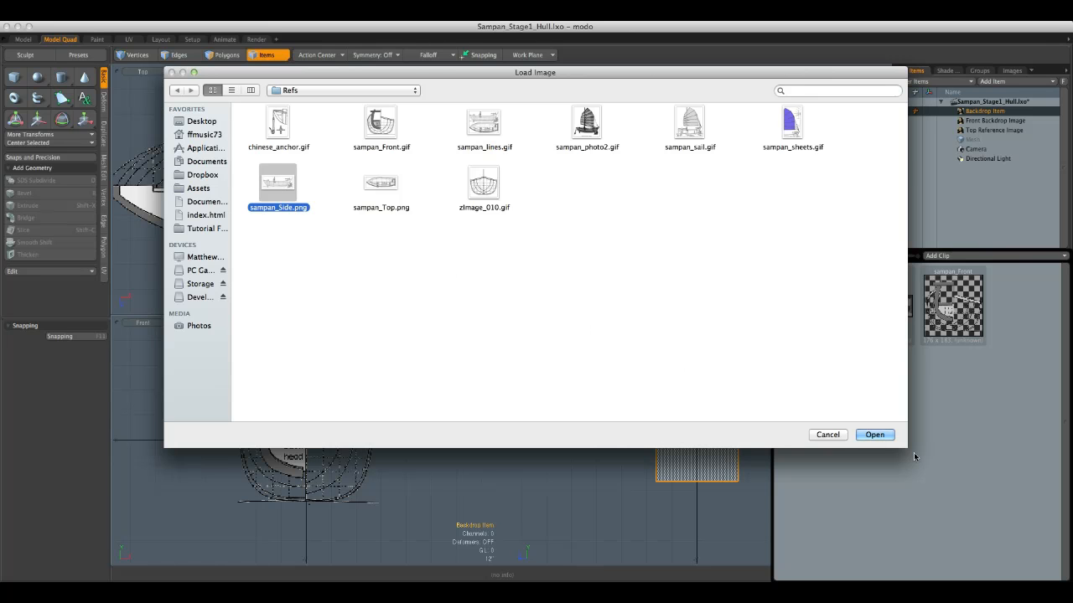
left_click(875, 435)
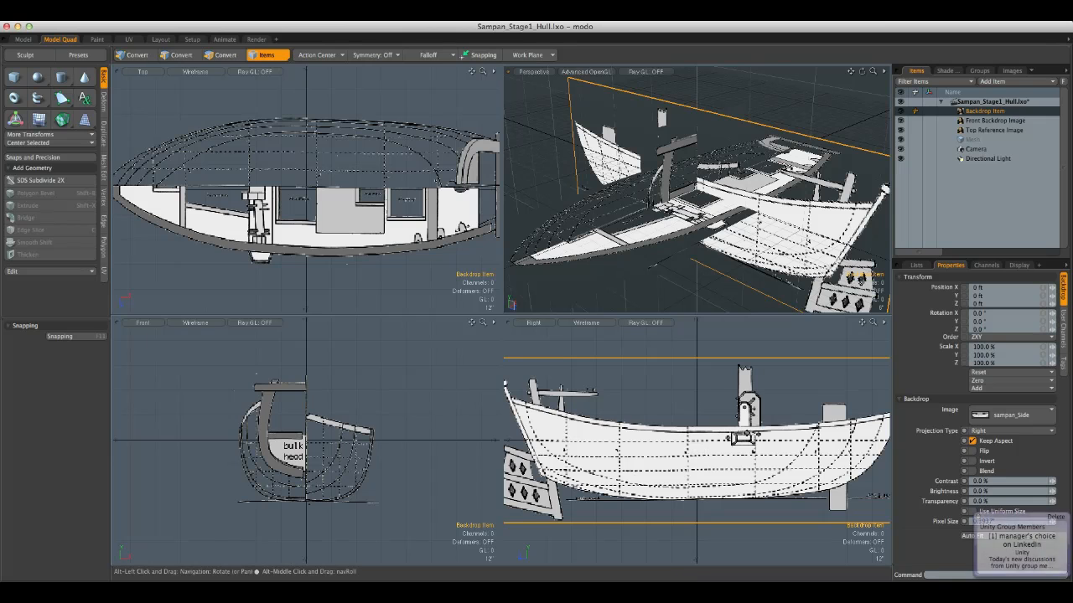
left_click_drag(741, 436, 755, 555, "ctrl+alt")
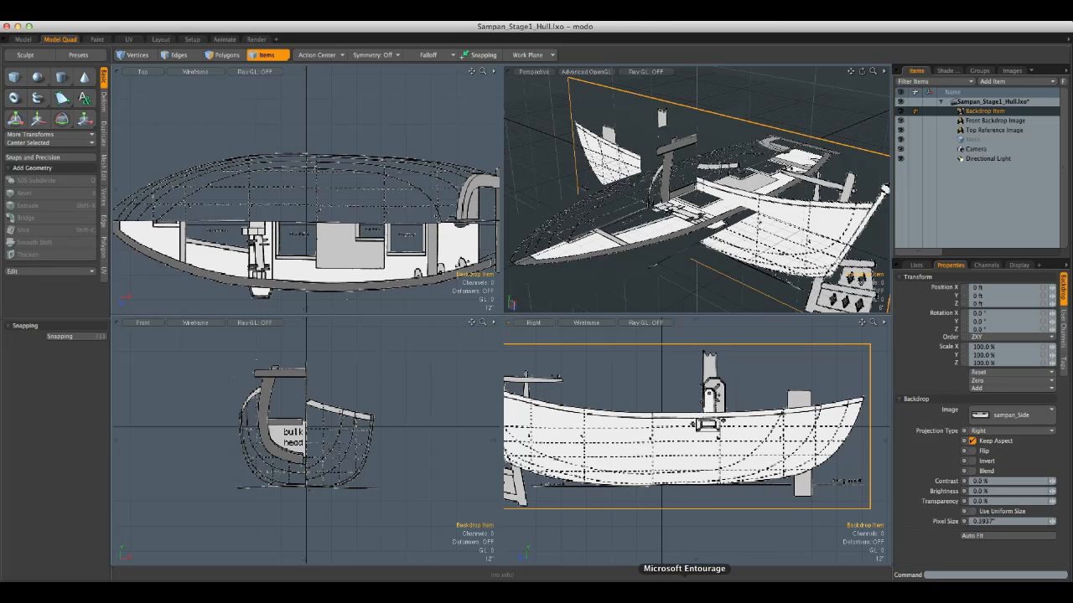
- Quit Microsoft Entourage and dismiss its error report without sending it
right_click(684, 591)
left_click(695, 573)
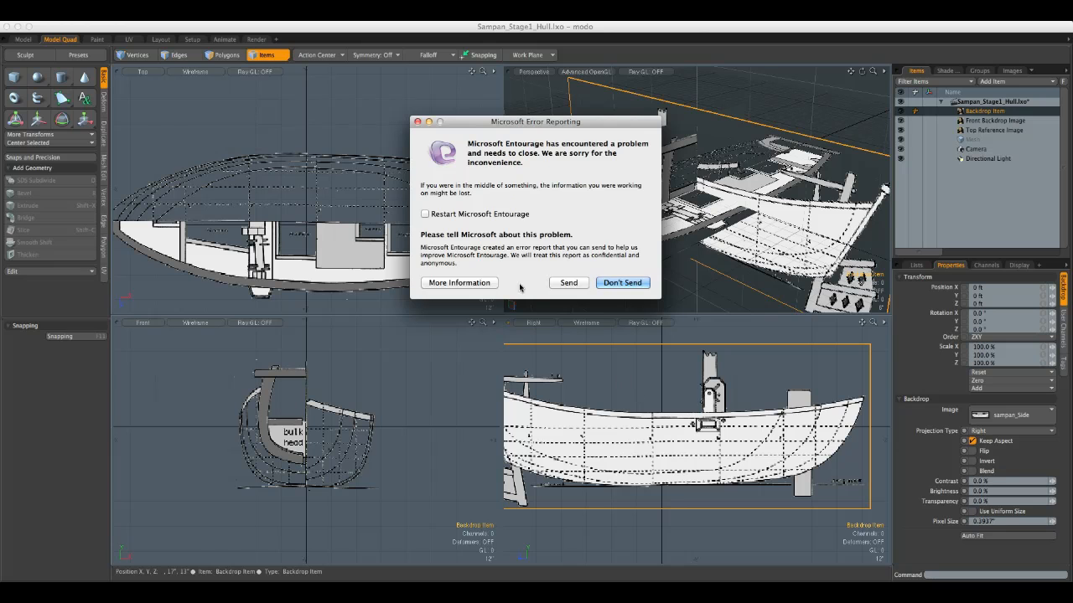
left_click(620, 289)
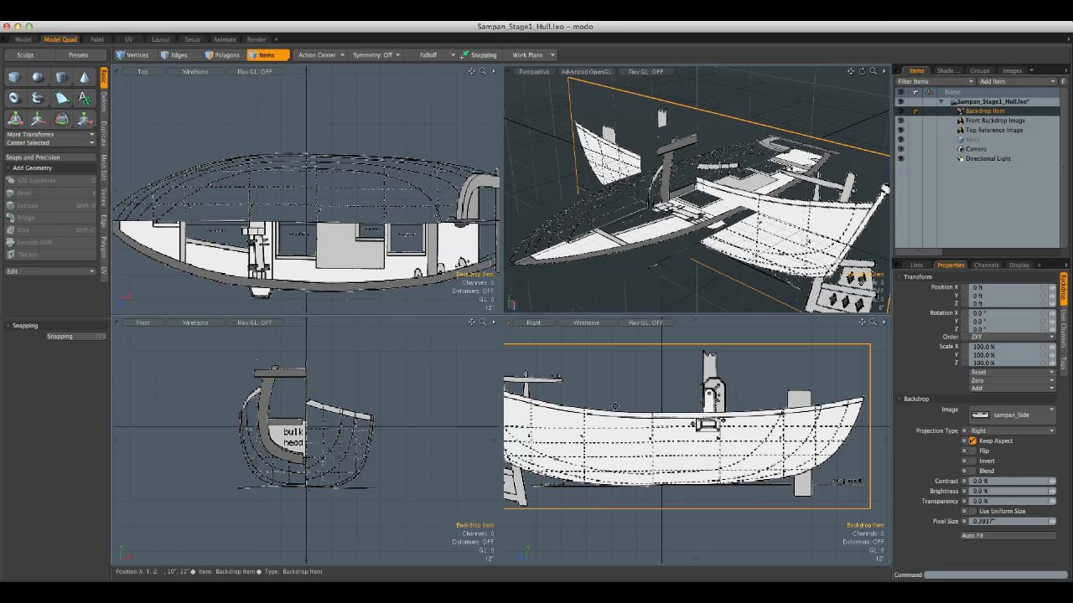
- Rename the right-projected backdrop item to "Side Reference Image"
left_click_drag(687, 403, 767, 420, "alt")
scroll(692, 439, "down", 3)
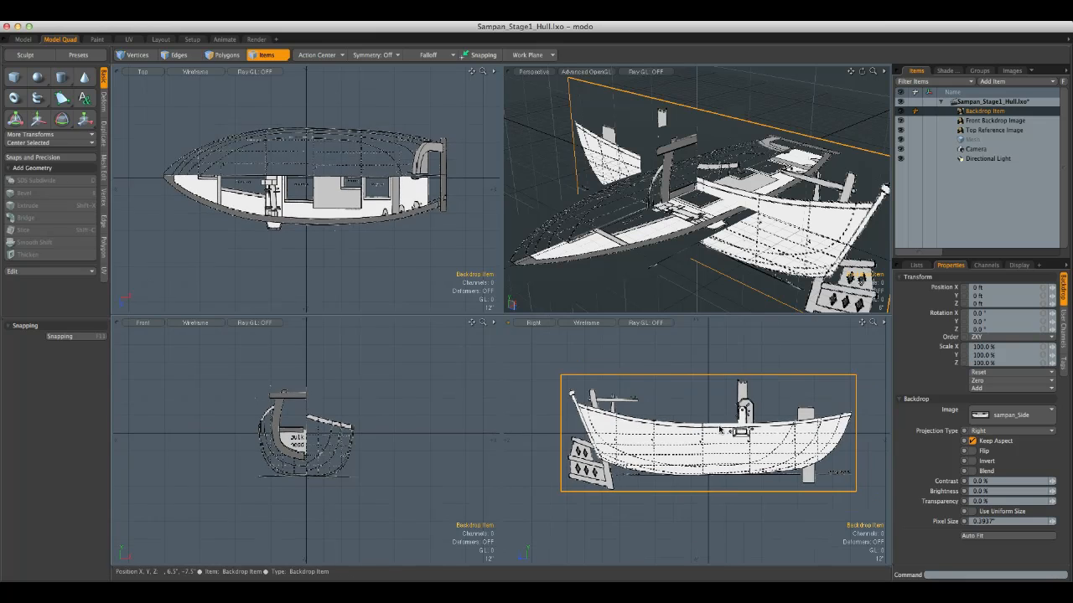
left_click_drag(314, 215, 377, 216, "ctrl+alt")
left_click_drag(716, 217, 691, 186, "alt")
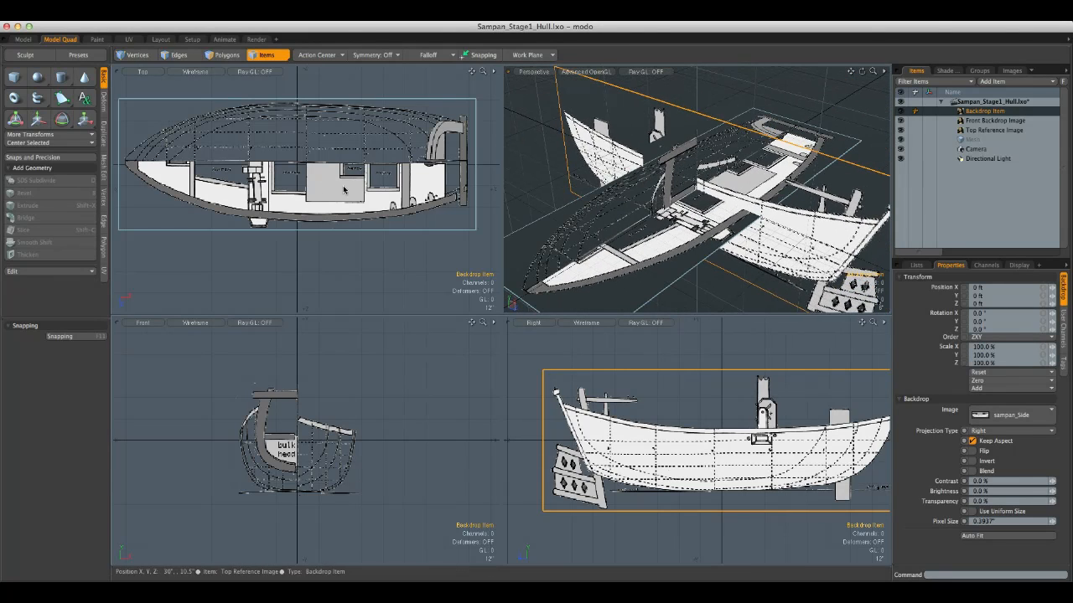
left_click(342, 186)
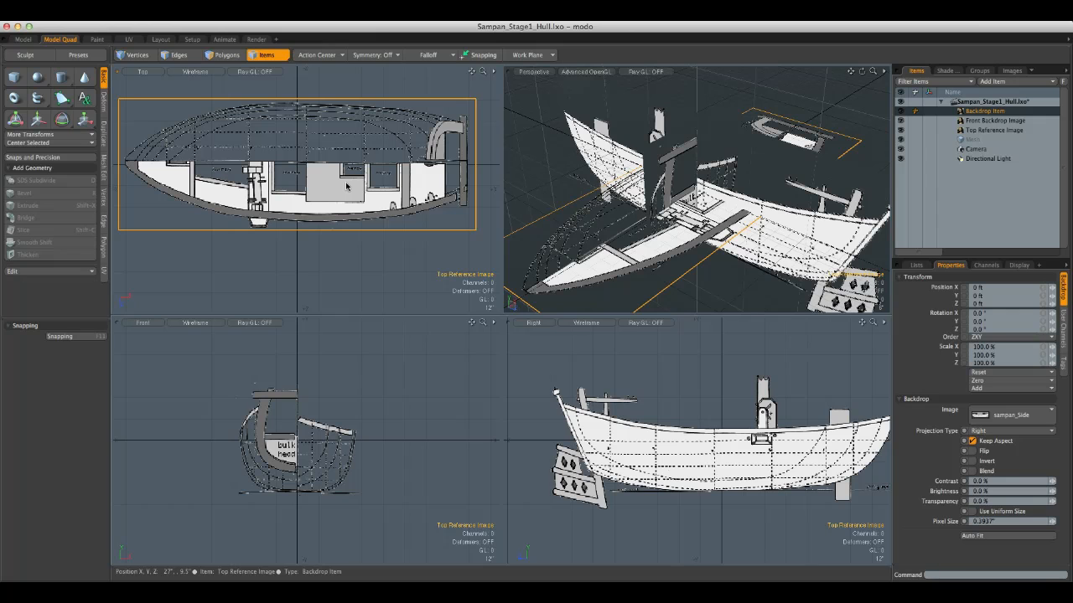
left_click(994, 131)
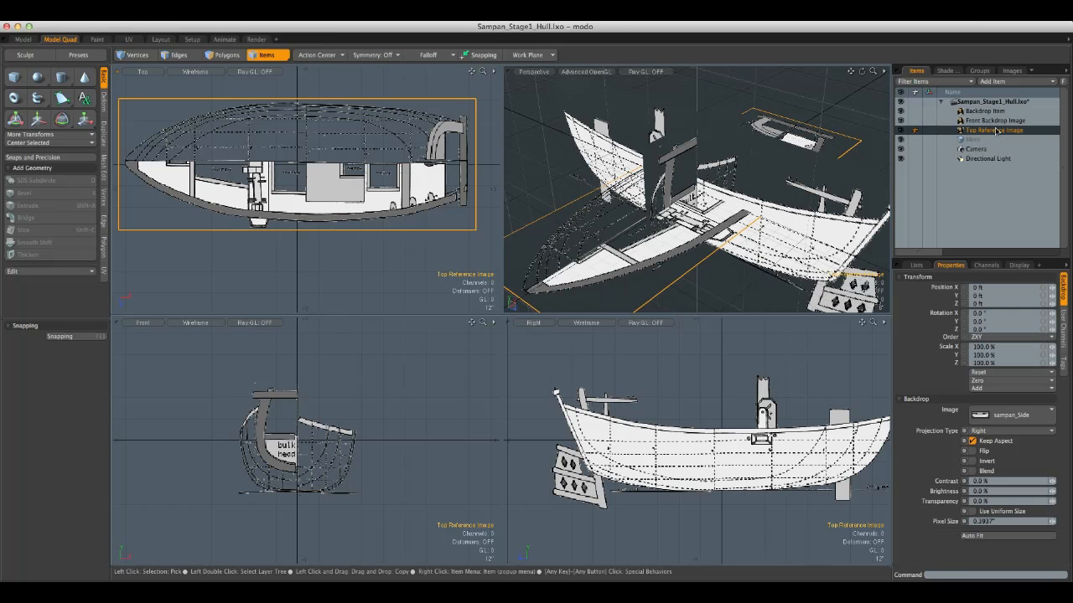
left_click(994, 111)
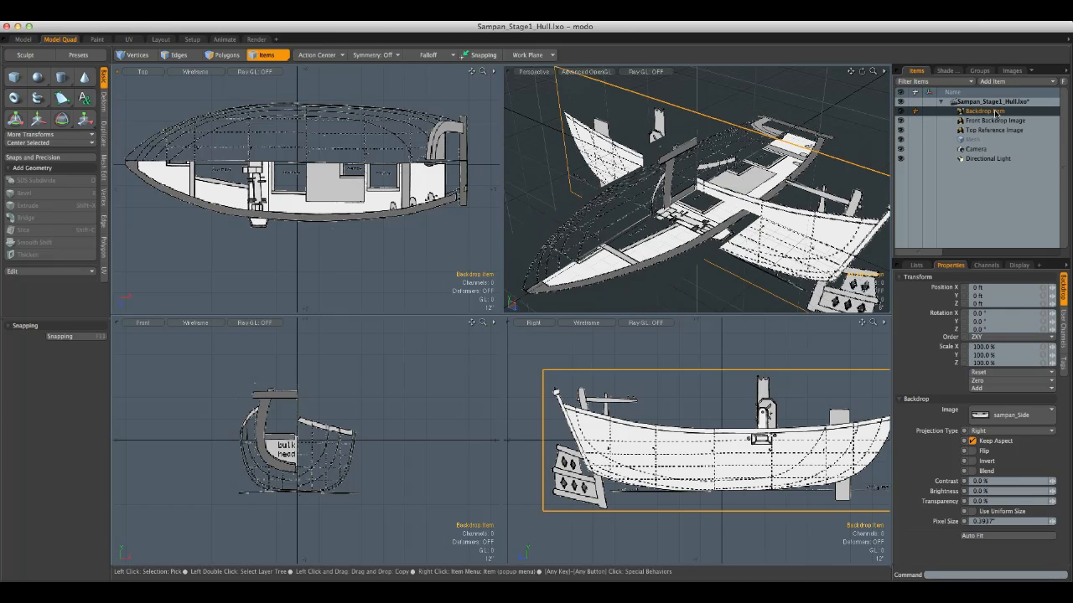
right_click(995, 115)
left_click(996, 112)
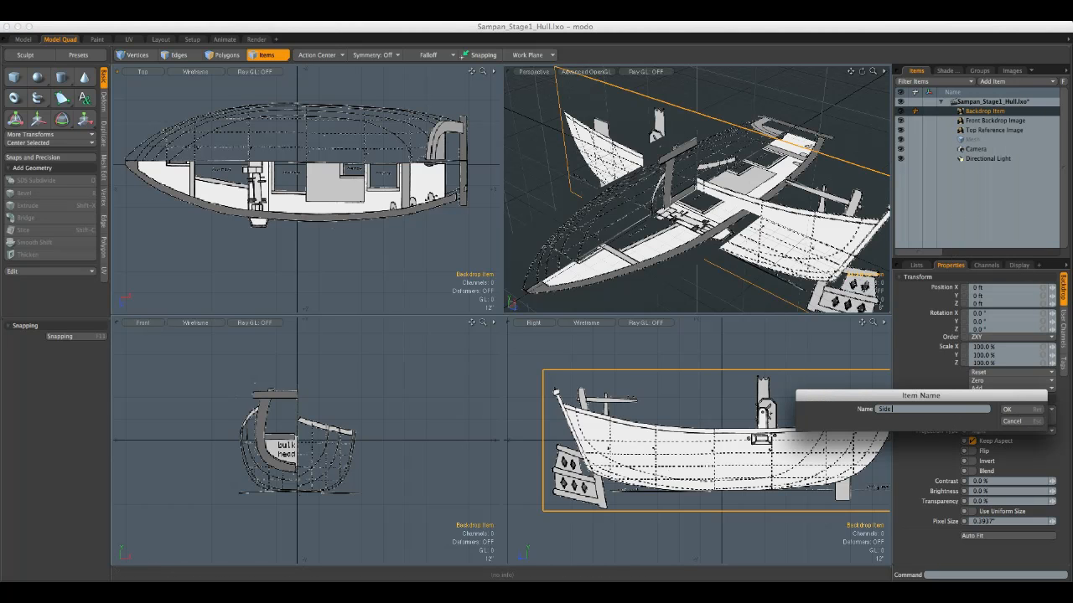
type("Side Reference Image")
key("Return")
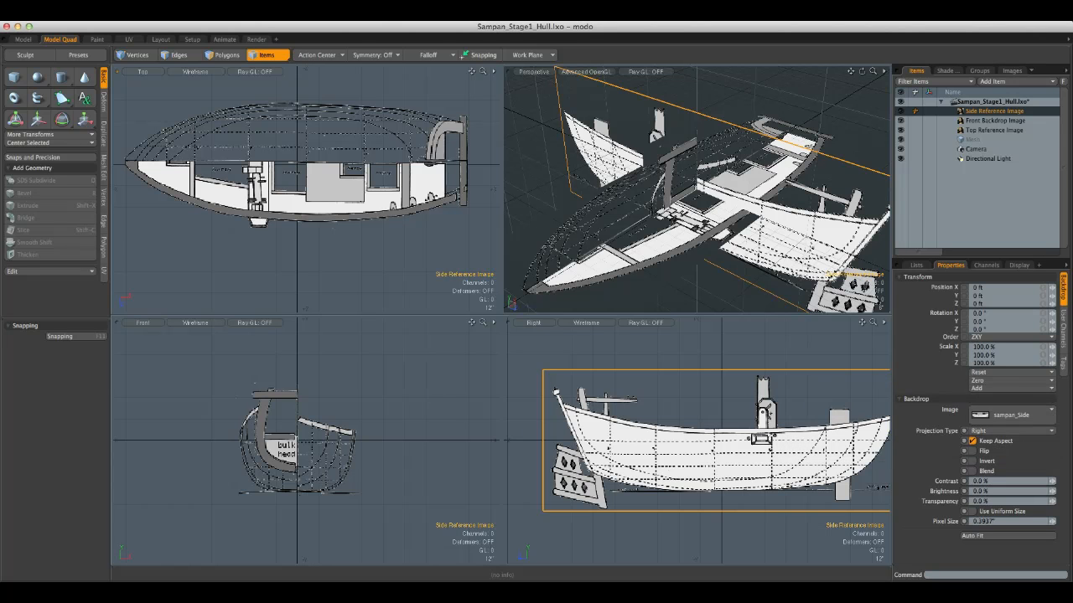
- Rotate the Top Reference Image backdrop to -90° around the Y axis
left_click(972, 132)
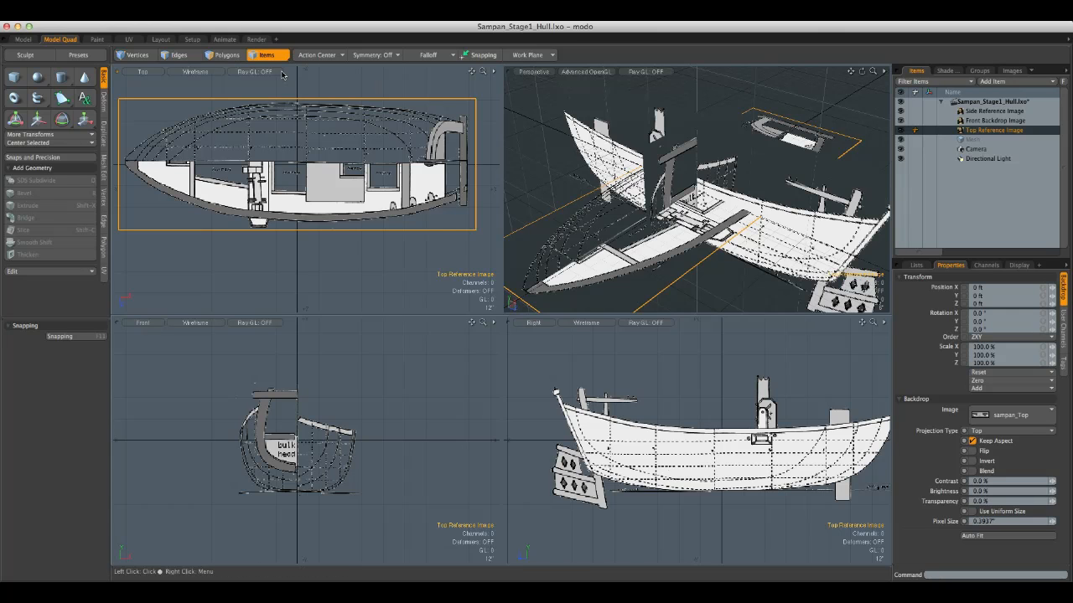
key("e")
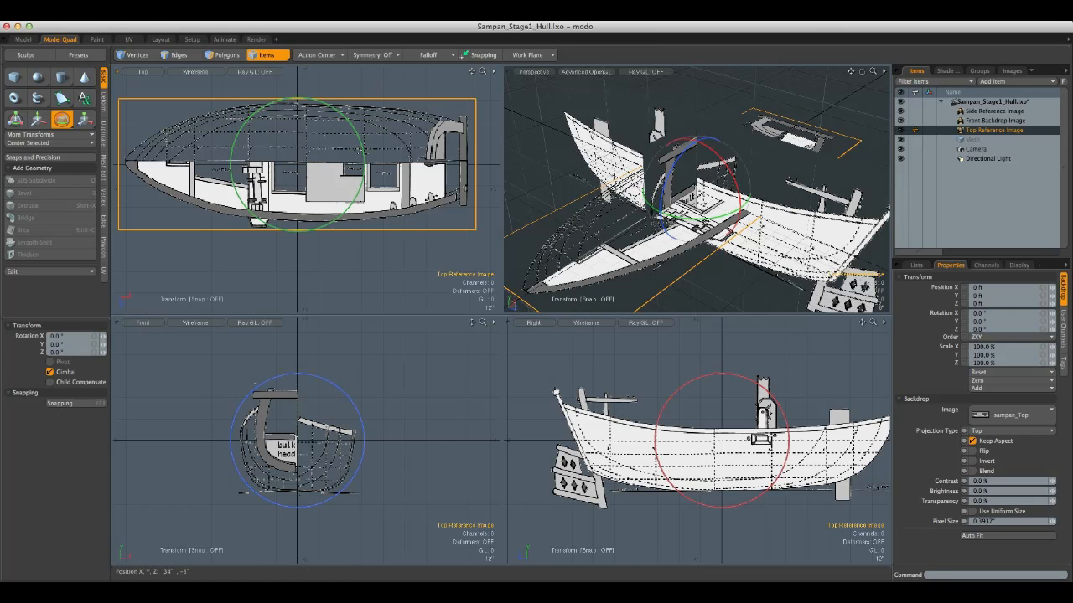
left_click_drag(364, 156, 322, 226)
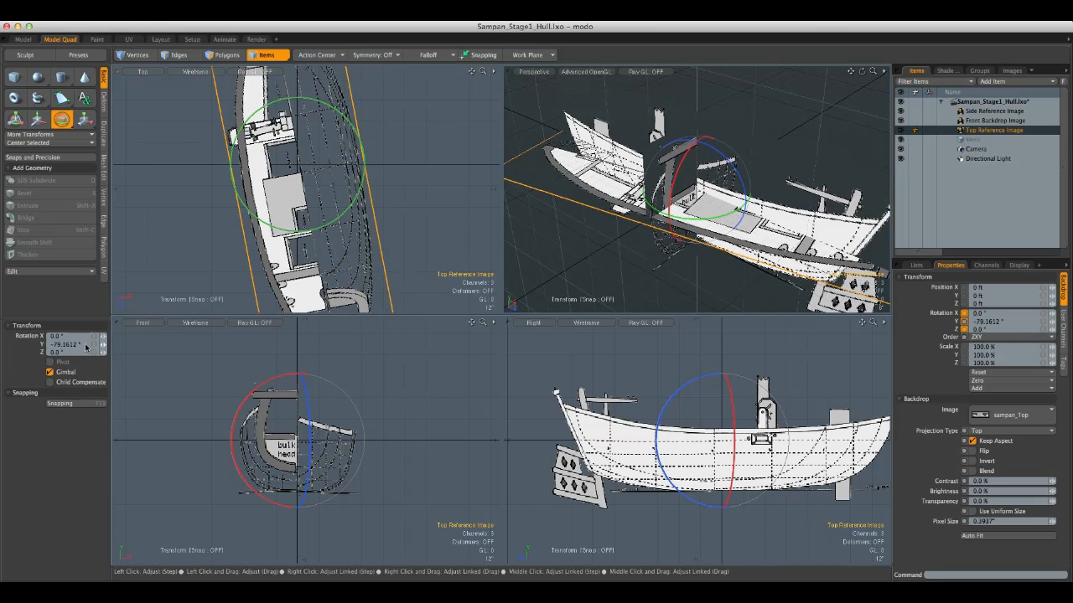
left_click(86, 345)
type("-90")
key("Return")
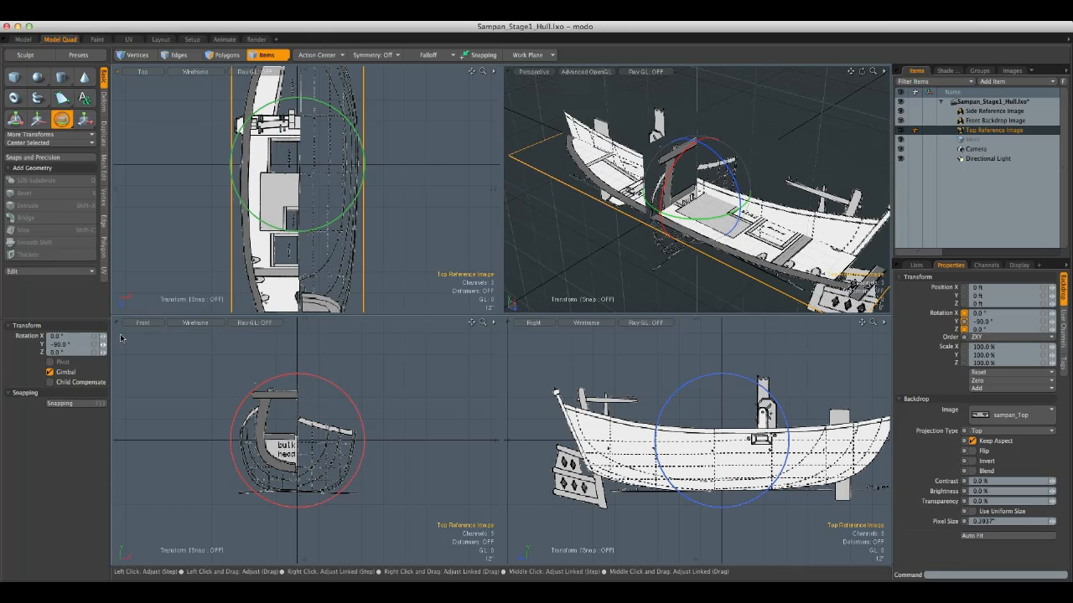
key("space")
- Examine in the perspective and orthographic views how the top, front and side reference images line up
left_click_drag(784, 237, 804, 189, "alt")
left_click_drag(627, 178, 939, 230, "alt+shift")
left_click_drag(790, 120, 749, 218, "alt")
scroll(751, 178, "down", 5)
scroll(749, 217, "up", 3)
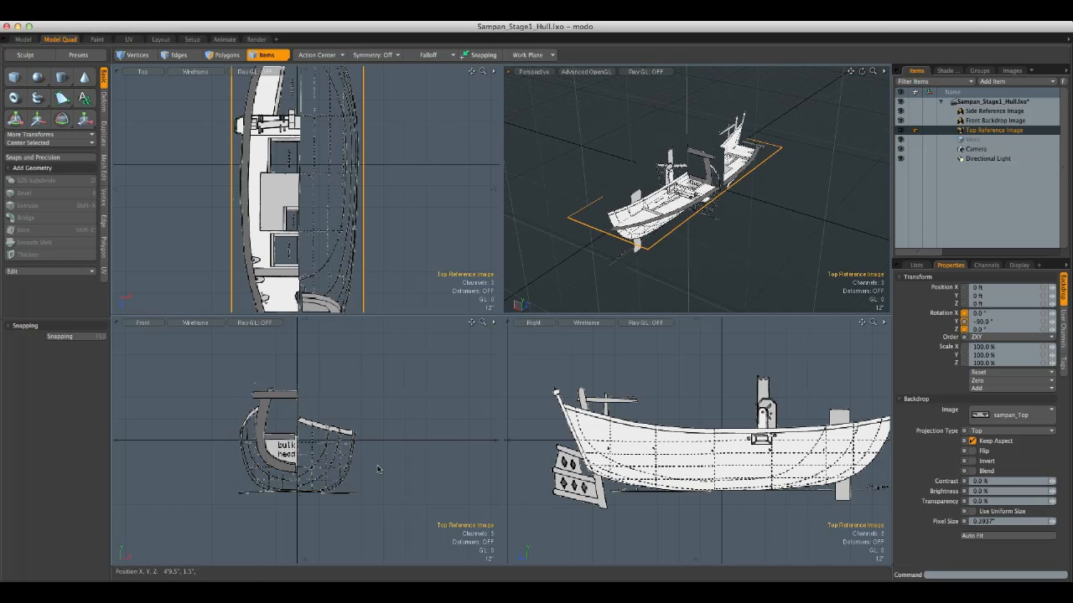
key("a")
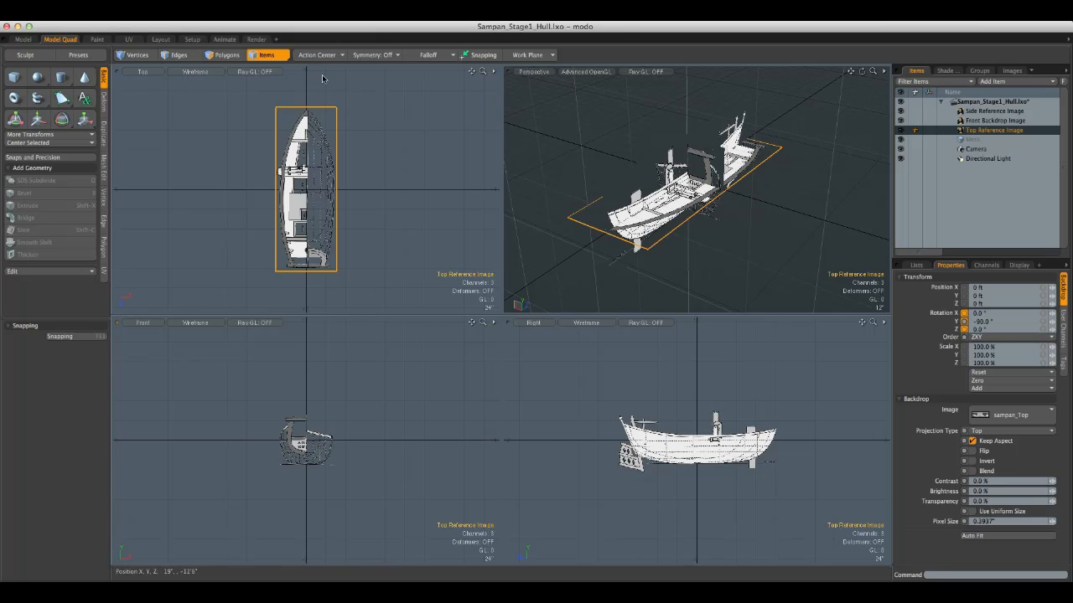
key("alt")
left_click_drag(658, 386, 618, 369, "alt")
scroll(641, 423, "up", 4)
left_click_drag(663, 426, 676, 460, "alt")
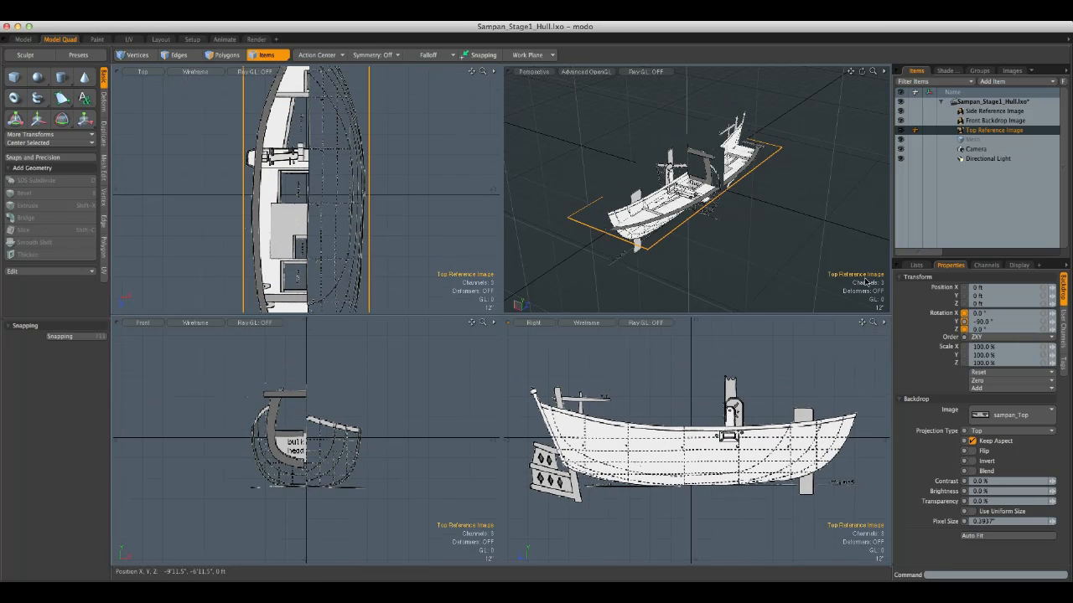
- Draw a flat cube primitive on the Mesh item over the side image, 4'10" high and 11'6" long
left_click(974, 140)
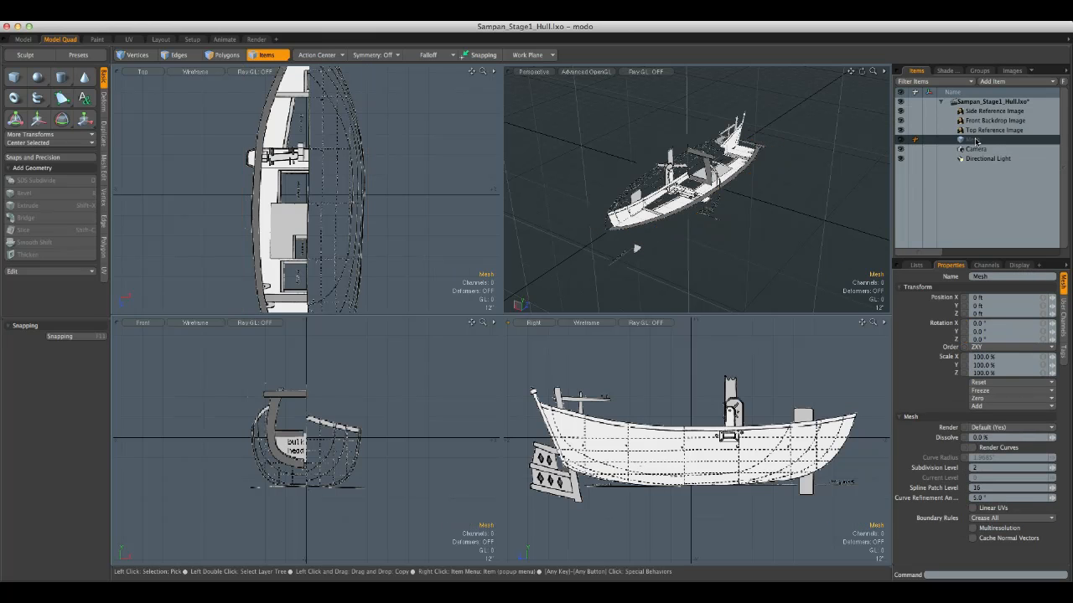
left_click(14, 76)
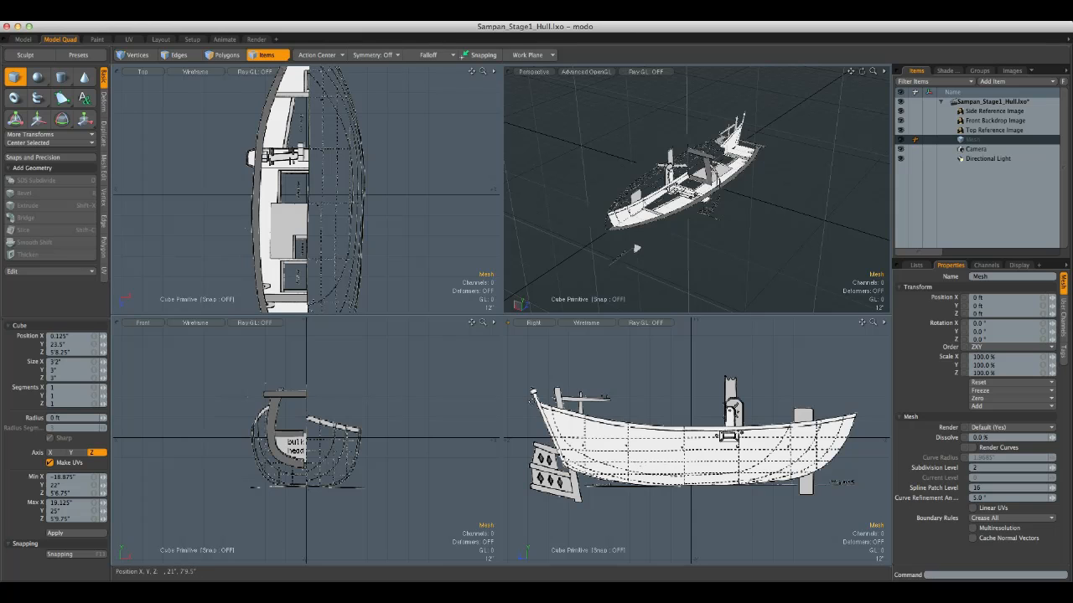
mouse_move(535, 398)
left_mouse_down()
mouse_move(826, 464)
mouse_move(853, 476)
mouse_move(863, 496)
left_mouse_up()
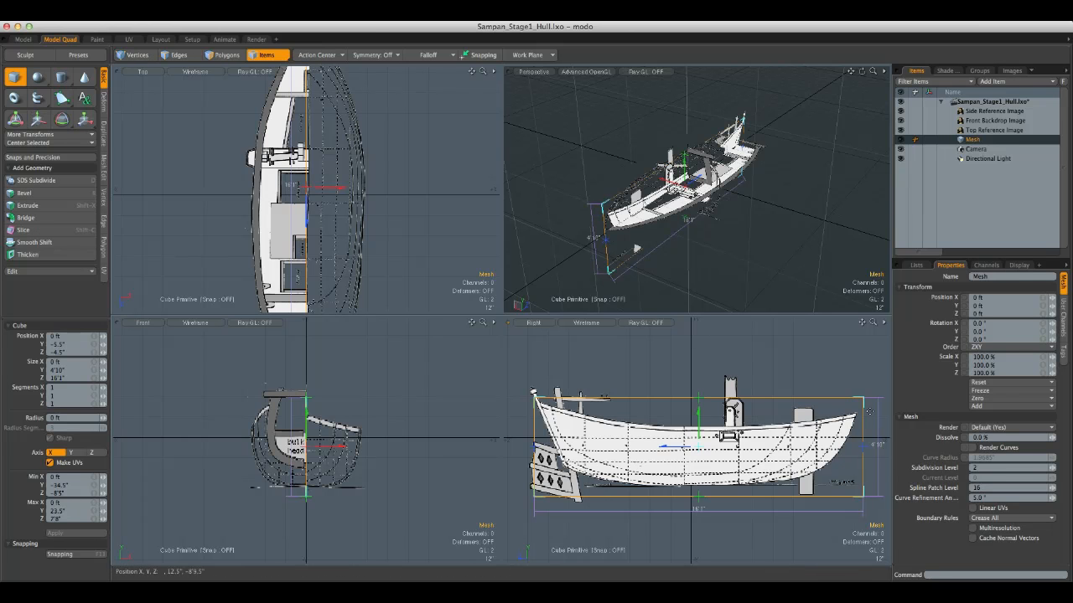
left_click_drag(864, 446, 770, 445)
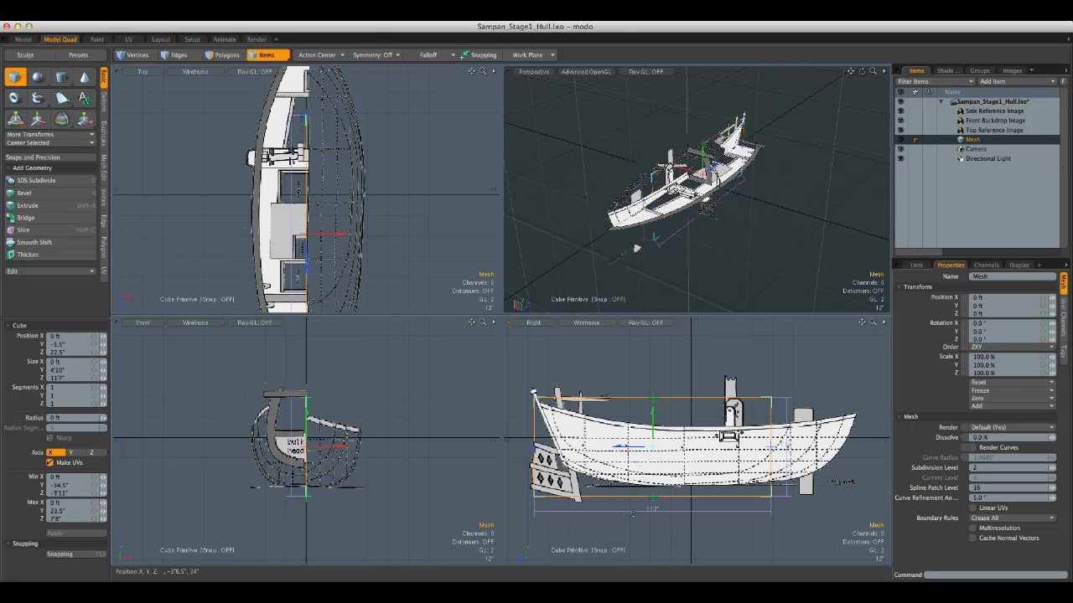
left_click_drag(770, 446, 769, 446)
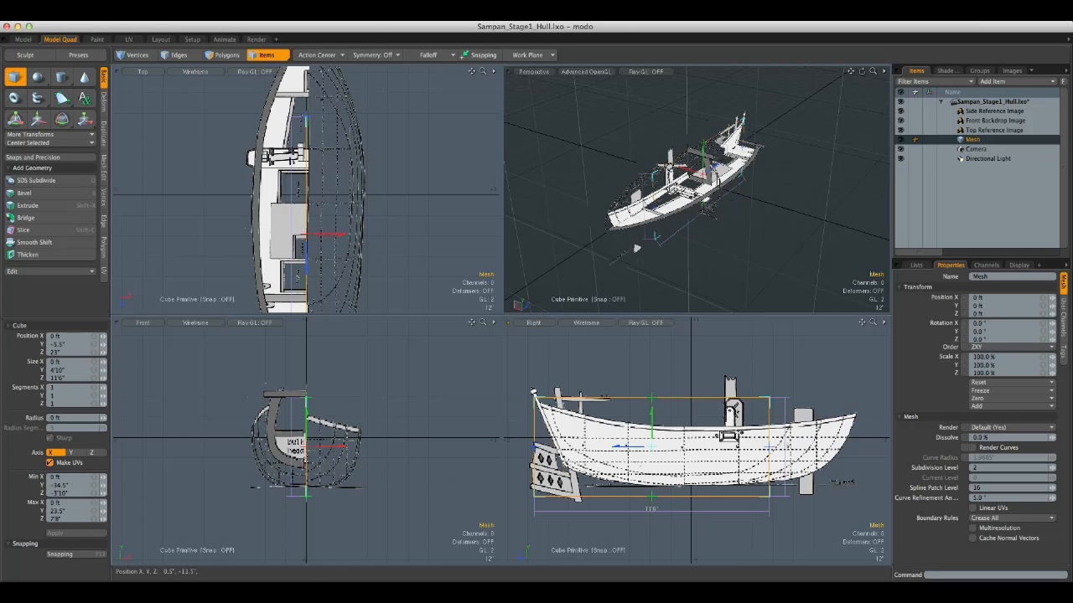
- Extend the cube sideways from the centerline in the front view to a width of 4'1"
left_click_drag(307, 457, 393, 457)
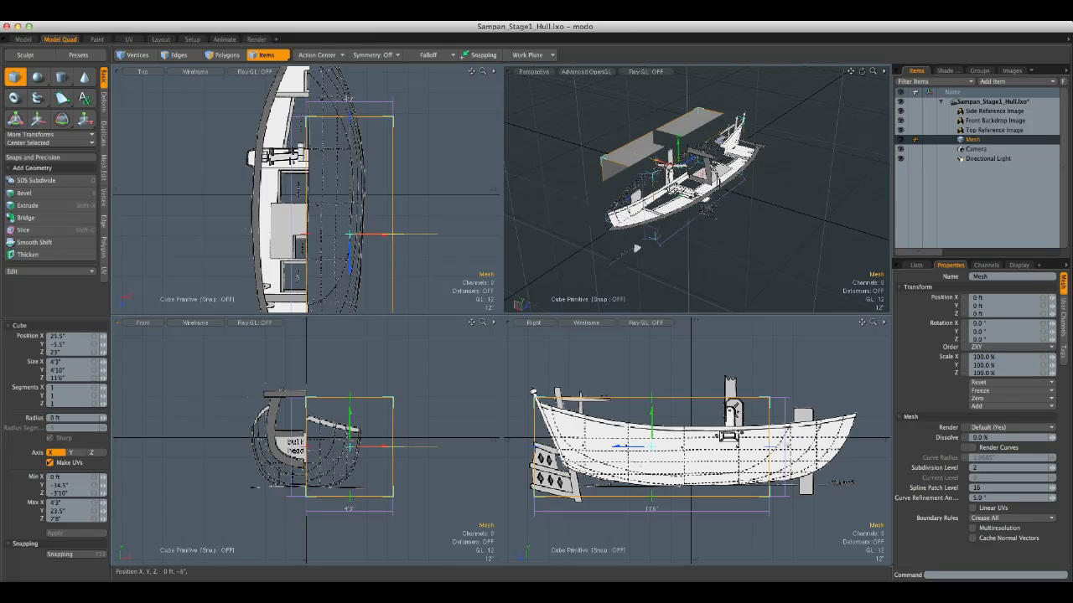
left_click_drag(393, 454, 390, 454)
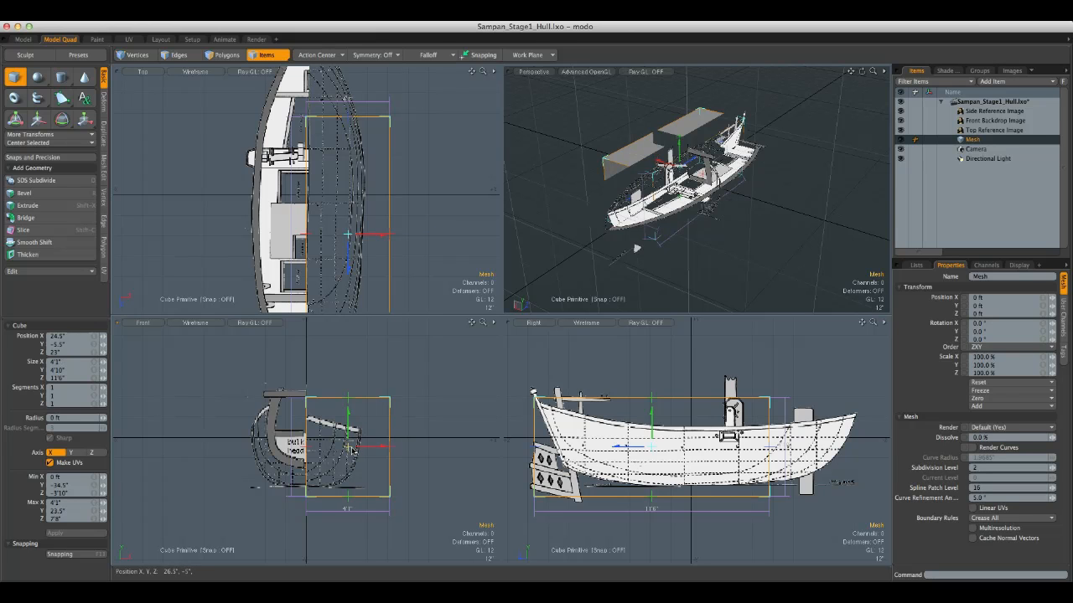
key("space")
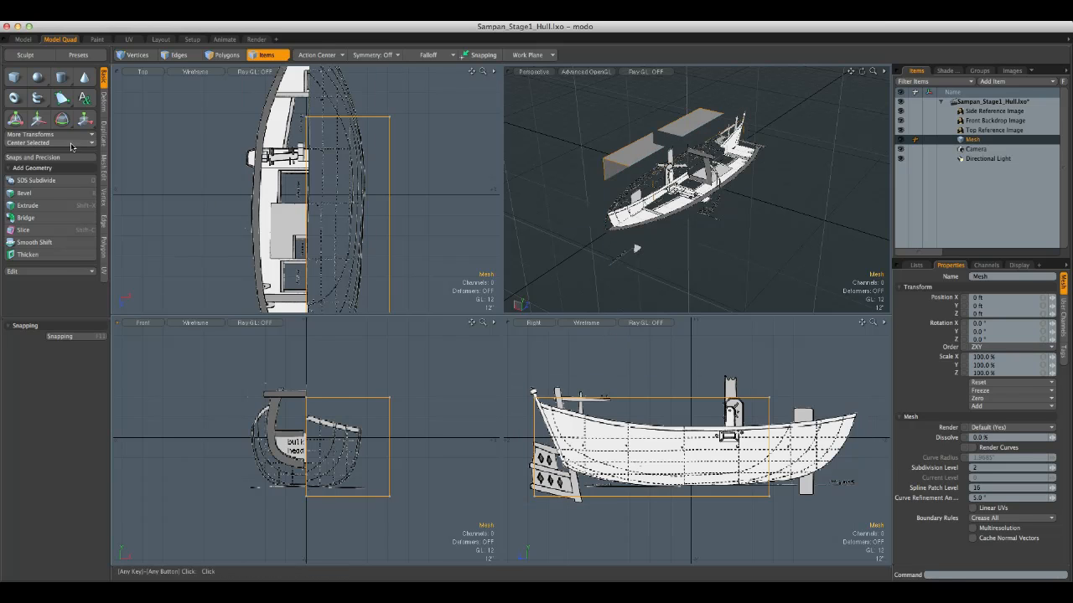
- Select all polygons of the box and center them on all axes at the origin
left_click(223, 59)
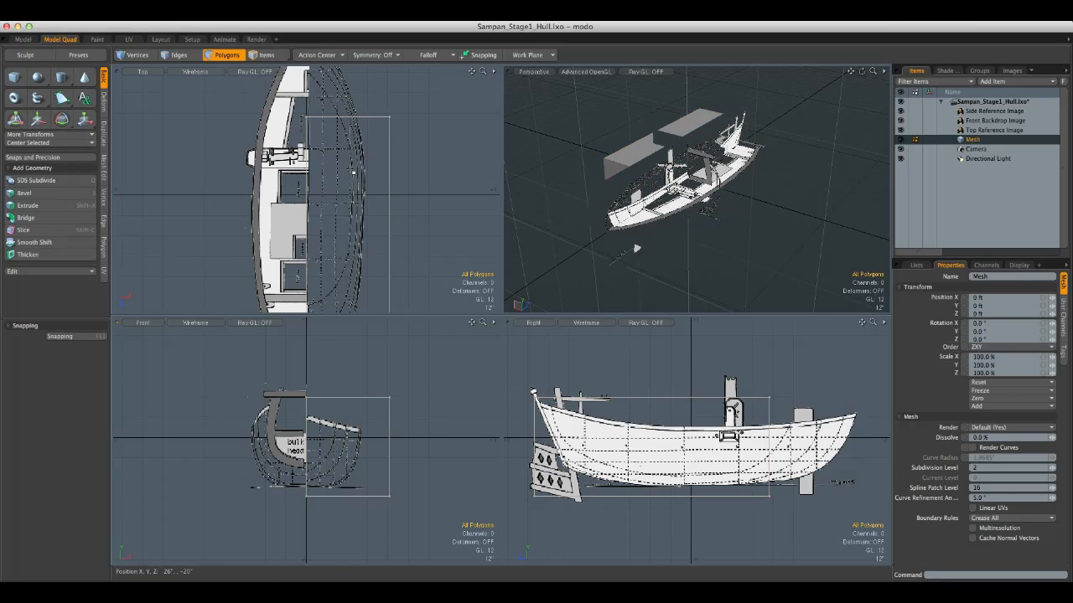
left_click(916, 265)
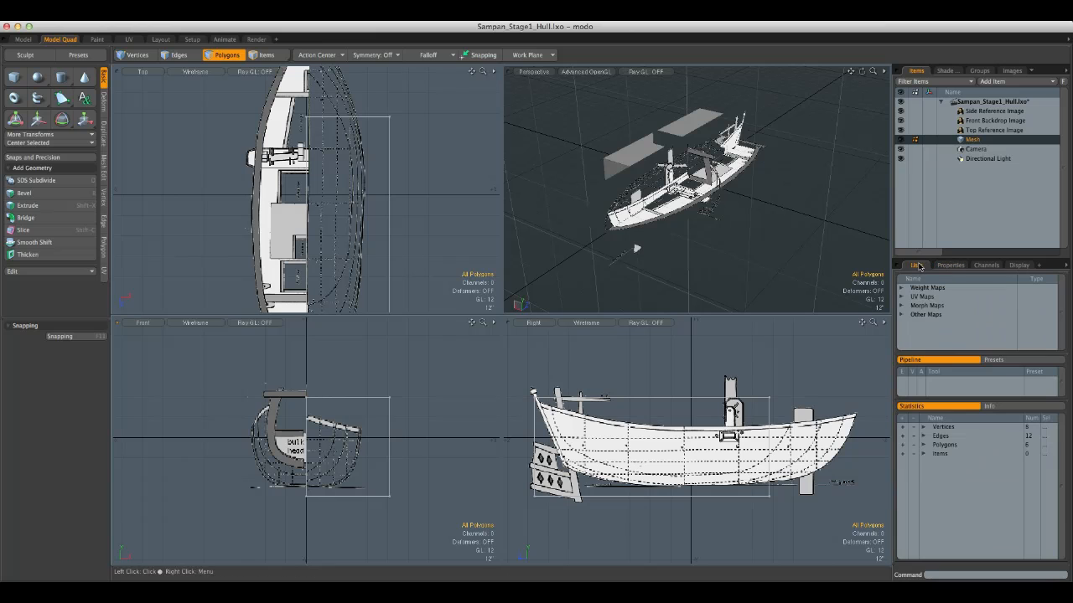
left_click(903, 445)
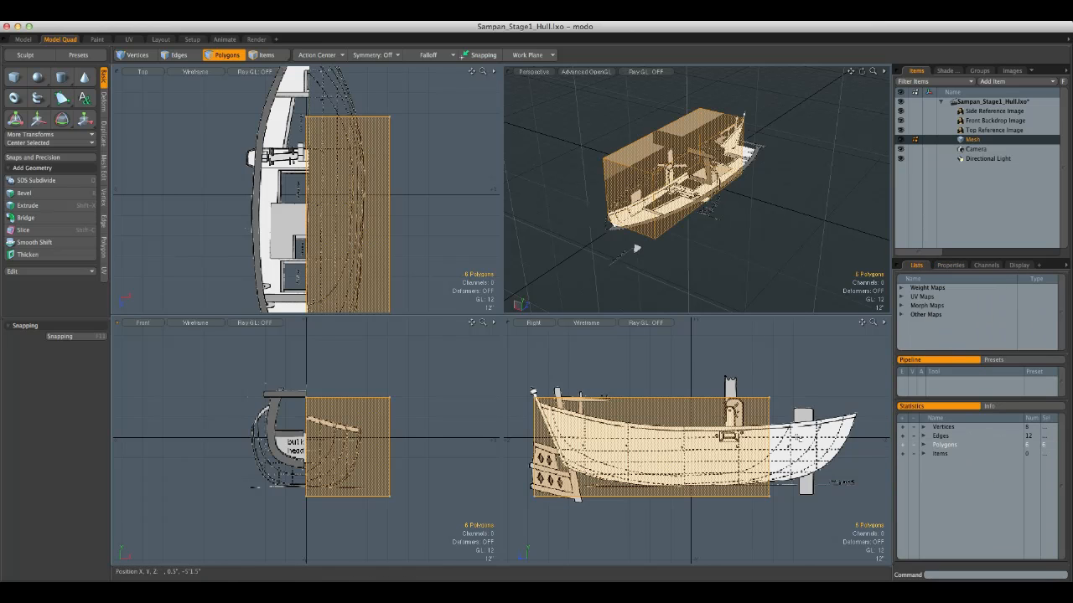
left_click(87, 143)
left_click(86, 143)
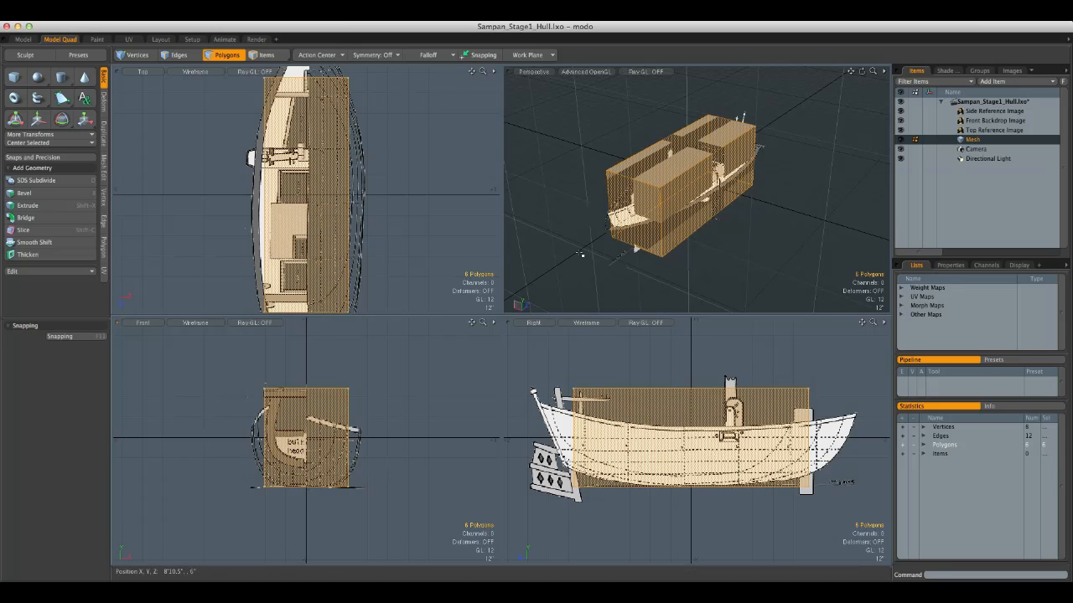
- Scale the Top Reference Image backdrop to 72.5% in X, matching the boat's length to the box
left_click(998, 130)
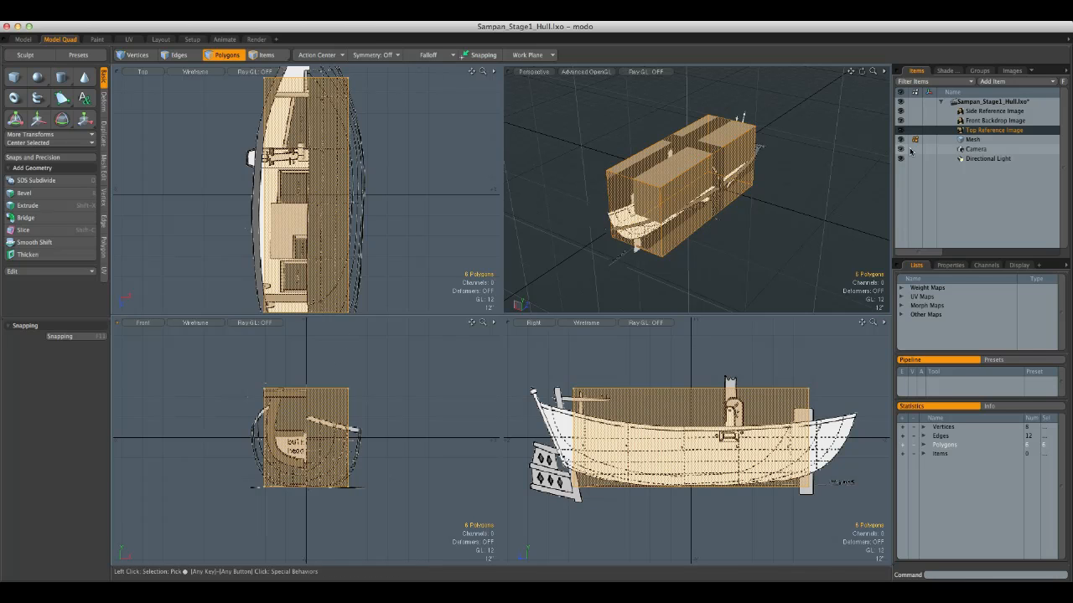
left_click(266, 55)
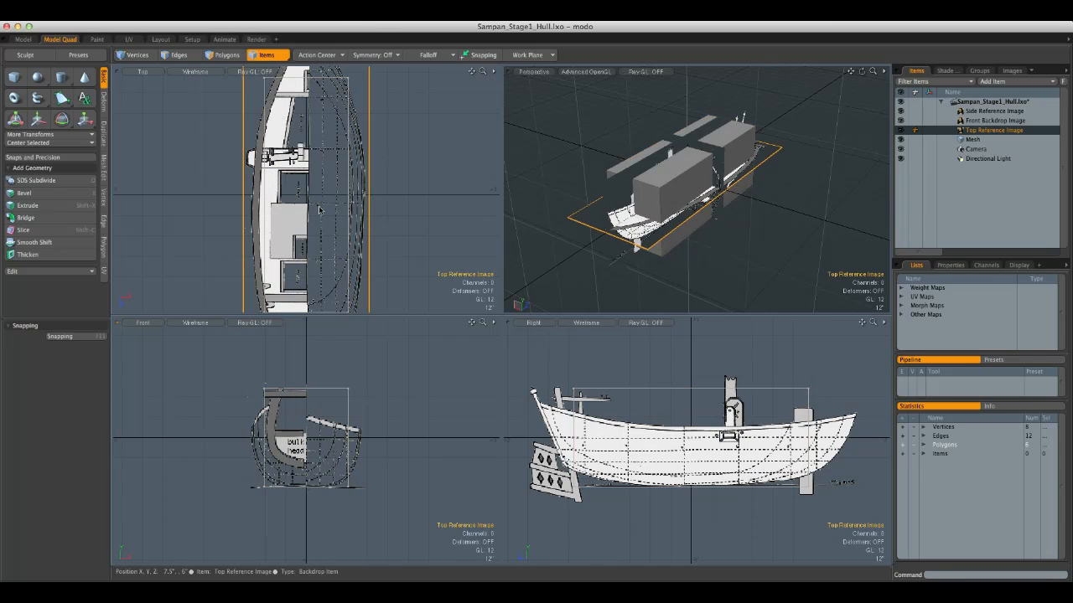
left_click_drag(439, 190, 381, 207, "alt")
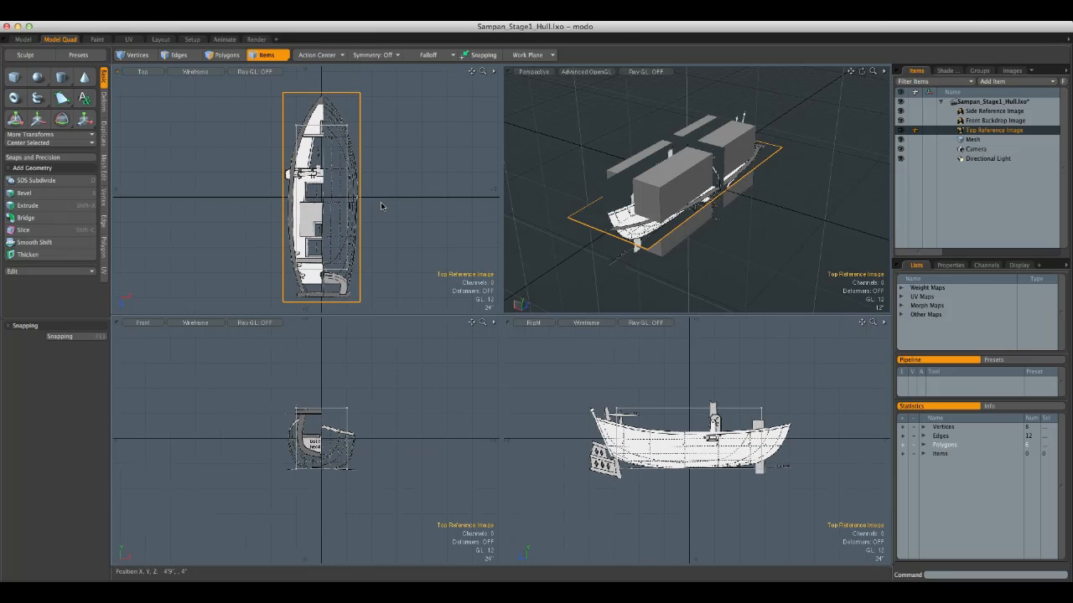
key("y")
left_click_drag(323, 260, 322, 244)
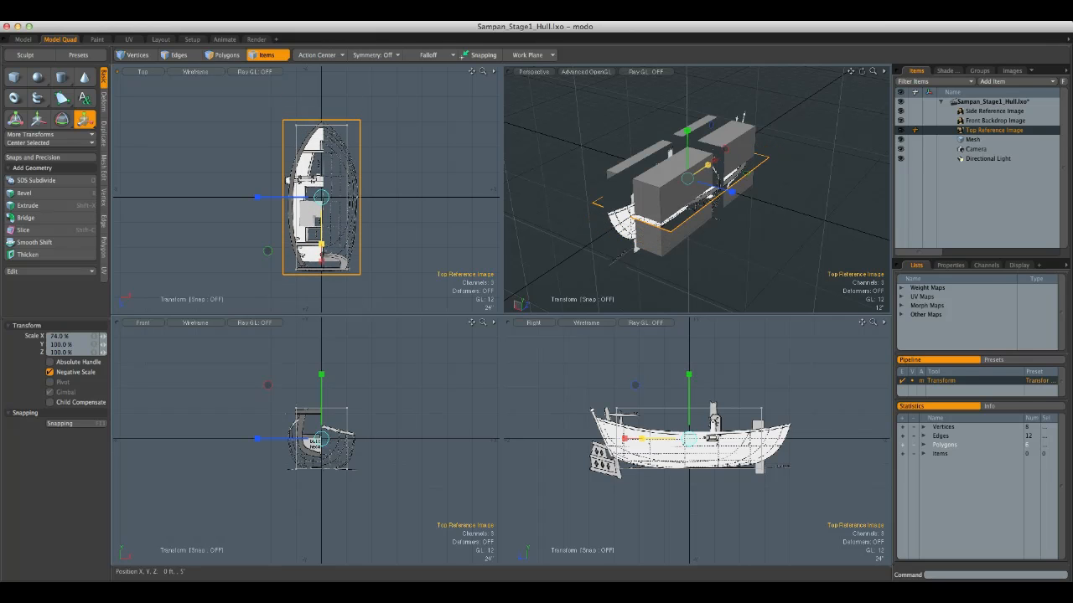
scroll(748, 385, "up", 2)
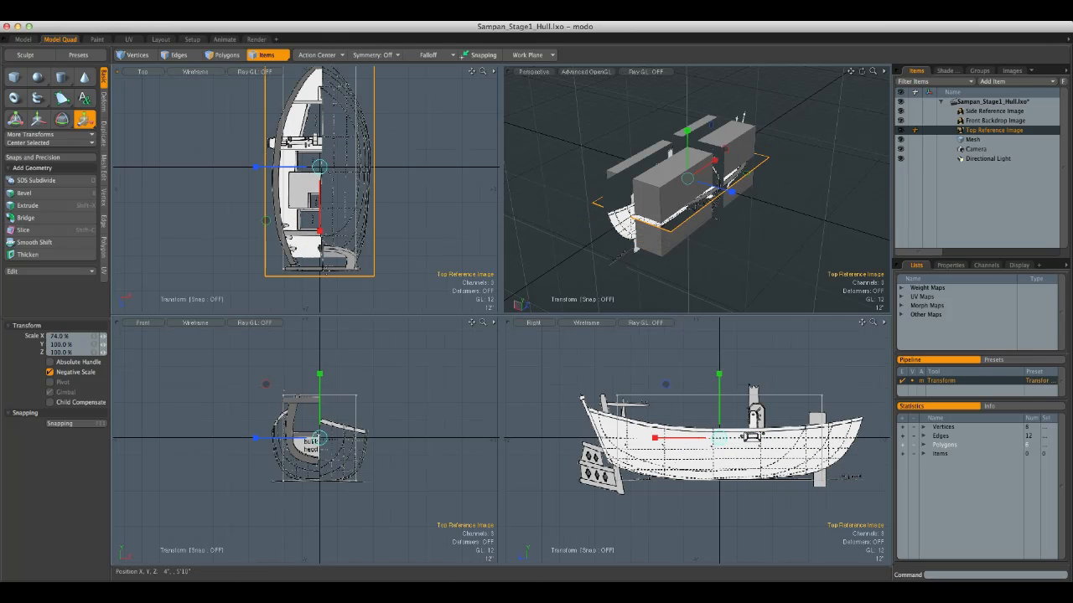
left_click_drag(319, 231, 320, 229)
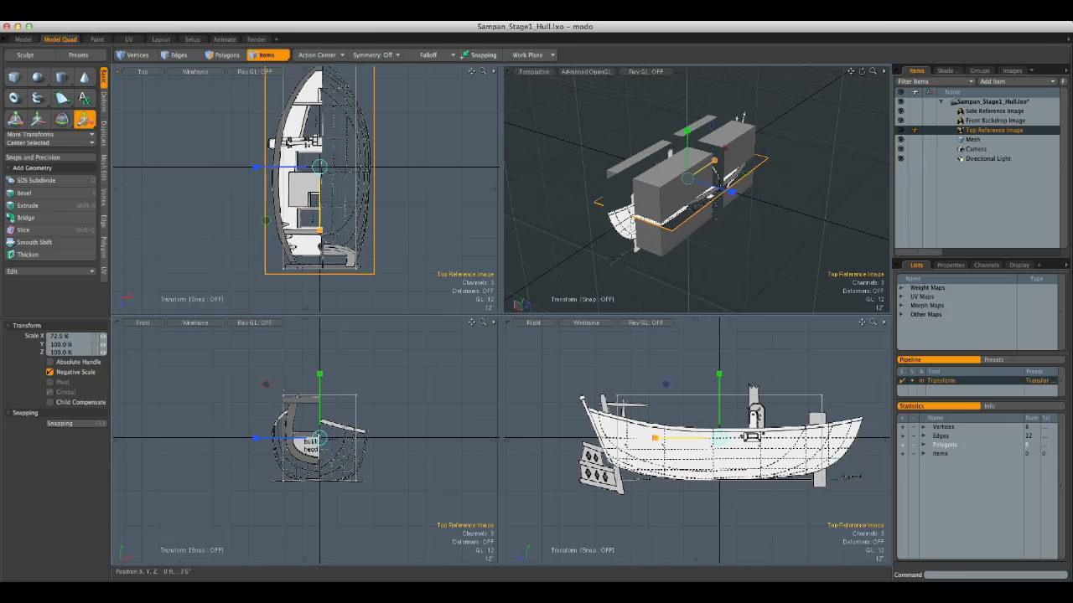
left_click_drag(379, 108, 360, 176, "alt+shift")
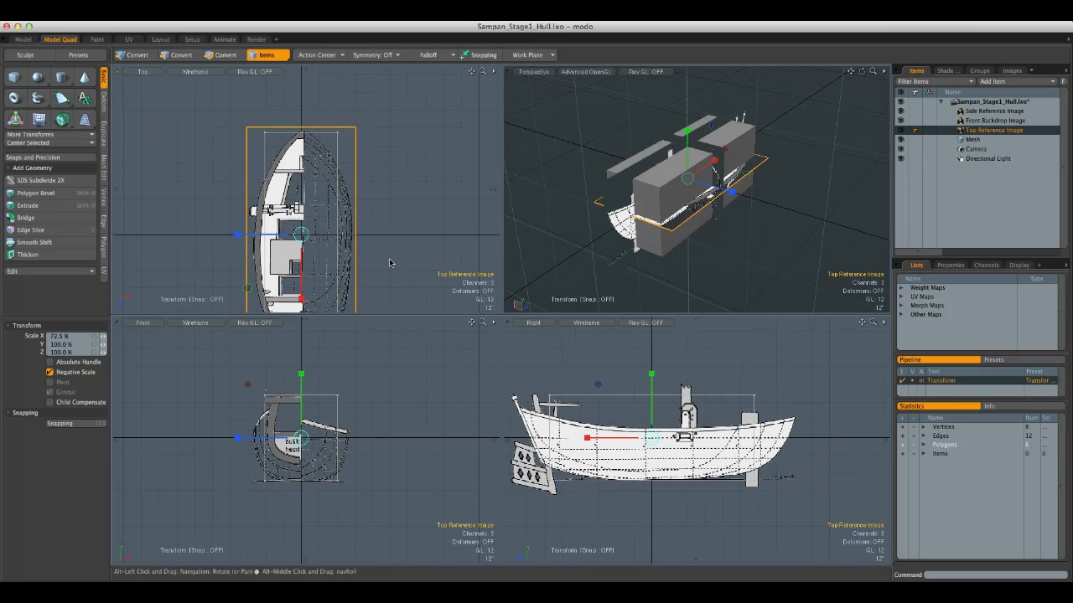
- Scale the Top Reference Image backdrop to 69.5% in Z, matching the boat's width to the box
left_click_drag(275, 240, 262, 187, "alt+shift")
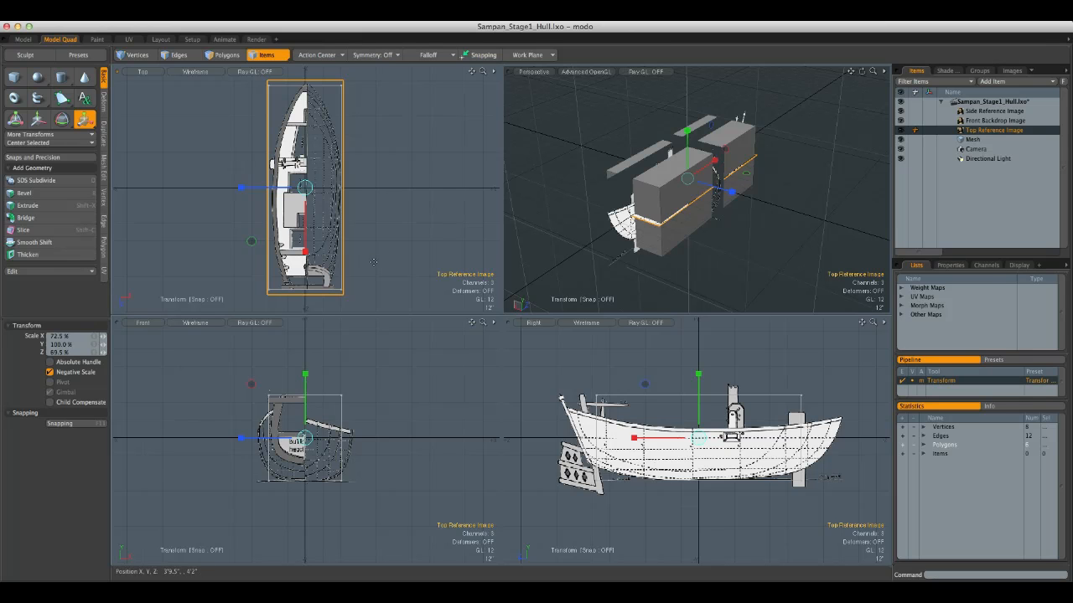
key("space")
- Scale the Side Reference Image backdrop to 74.5% in Z, matching the boat's length to the box
scroll(730, 224, "up", 3)
left_click_drag(720, 242, 616, 214, "alt")
left_click(612, 213)
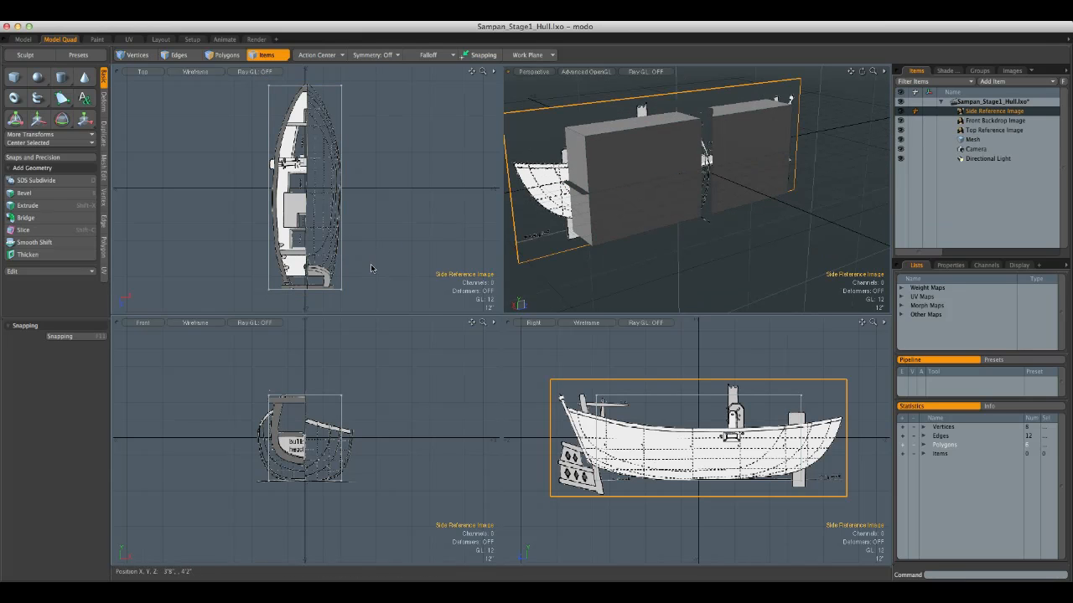
left_click_drag(656, 419, 627, 422, "alt")
key("w")
key("r")
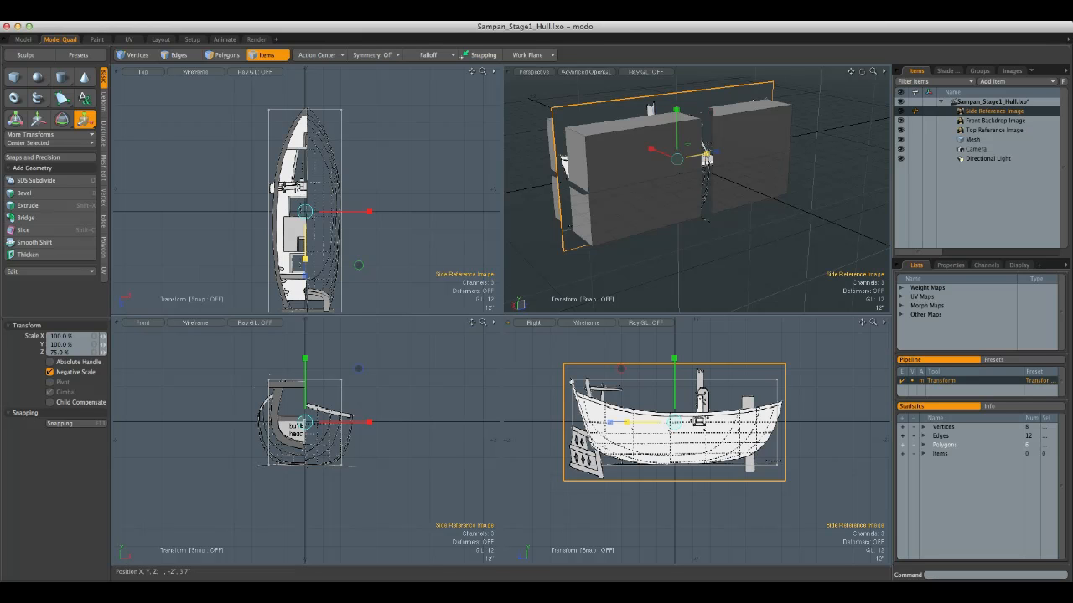
left_click_drag(627, 423, 626, 422)
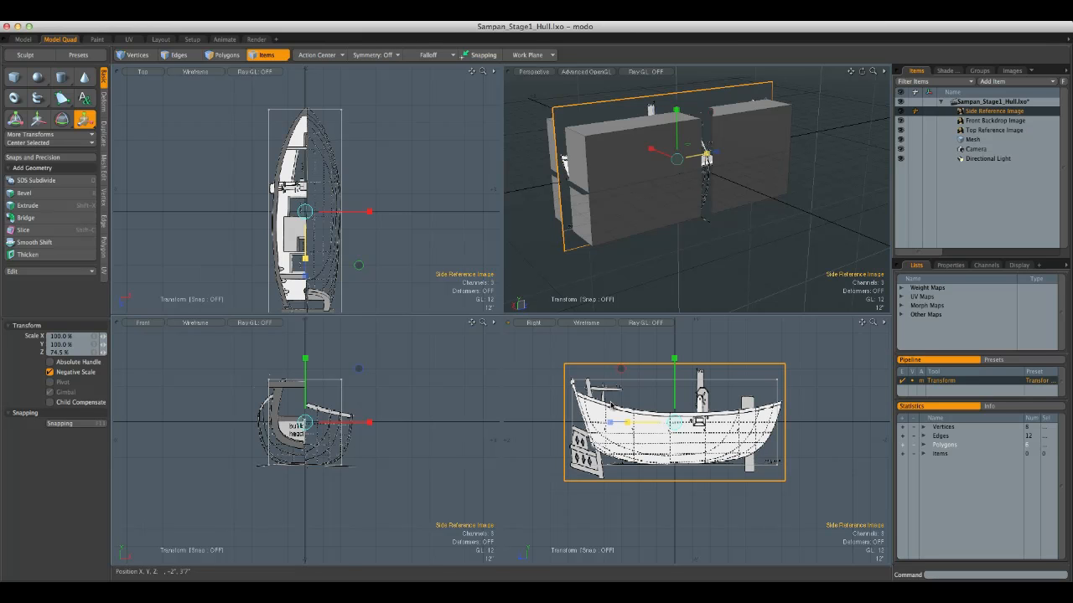
- Fine-tune the Side Reference Image backdrop's Z scale so the hull's end lines up with the box's end
left_click_drag(347, 306, 419, 214, "alt+shift")
left_click_drag(312, 186, 377, 280, "alt")
mouse_move(383, 79)
left_mouse_down("alt")
mouse_move(416, 334)
mouse_move(392, 272)
left_mouse_up("alt")
scroll(396, 161, "down", 1)
left_click_drag(740, 393, 679, 386, "alt")
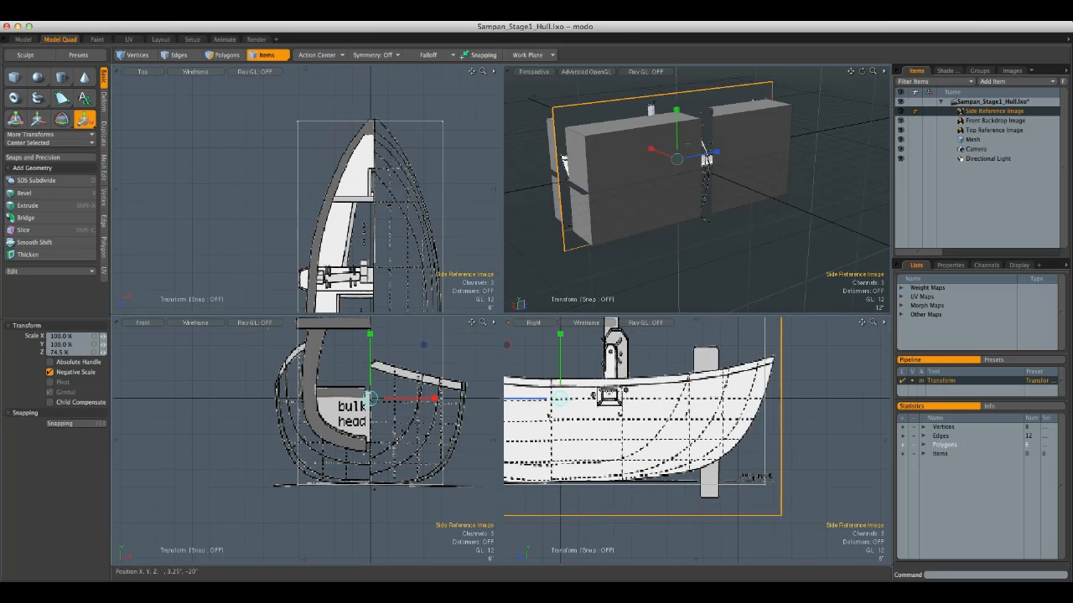
left_click_drag(641, 210, 708, 235, "alt")
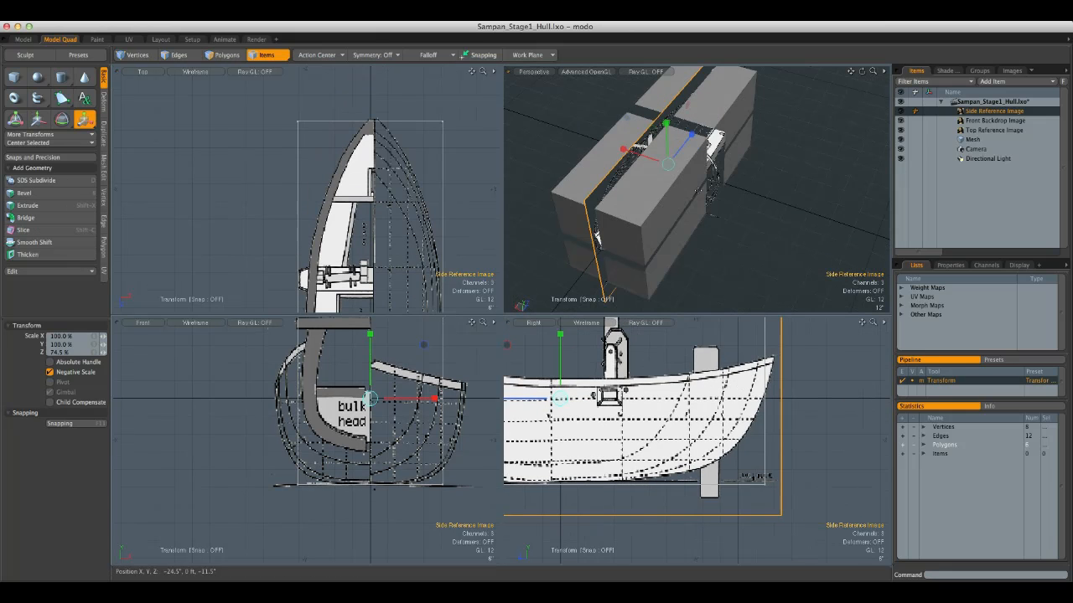
left_click_drag(692, 134, 689, 135)
key("q")
- Hide the box's Mesh item so only the reference backdrops remain in the views
left_click_drag(740, 238, 796, 166, "alt")
left_click(901, 139)
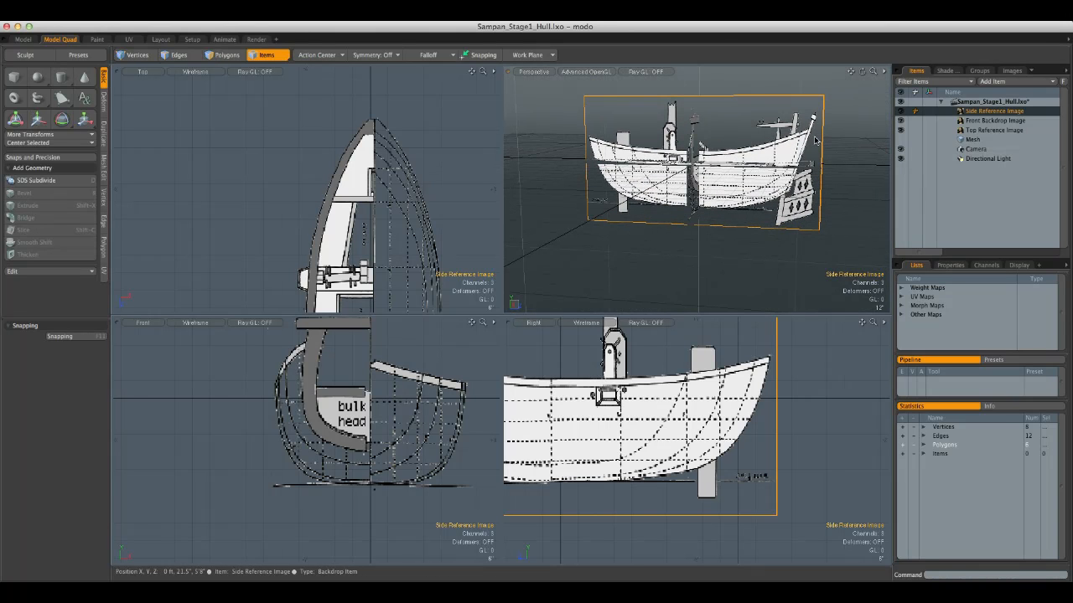
left_click_drag(813, 168, 763, 197, "alt")
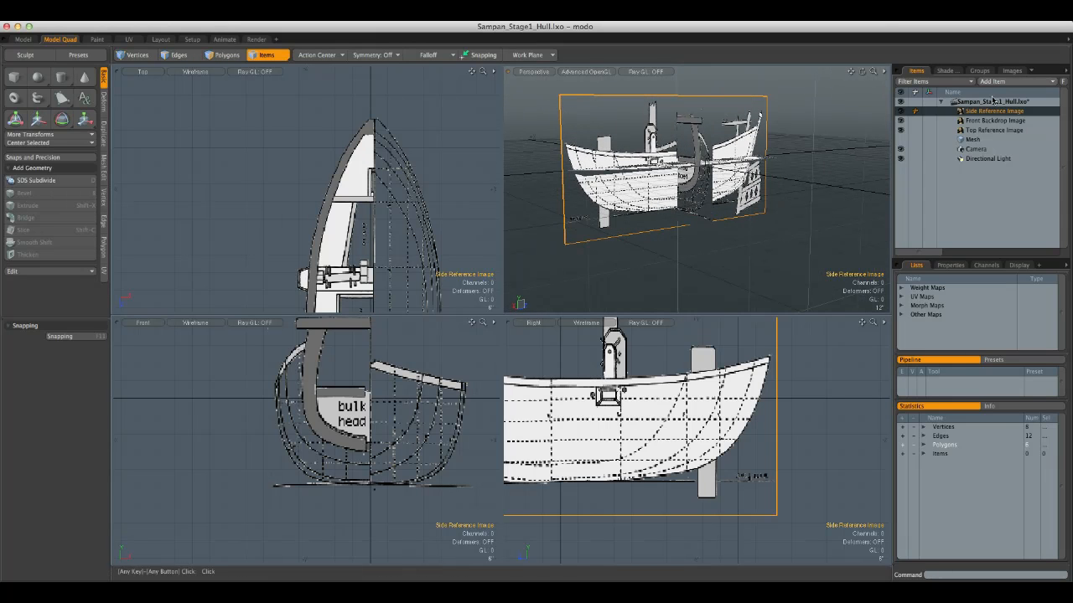
- Scale the Front Backdrop Image to 74% in X, matching its hull width to the top reference image
left_click(987, 122)
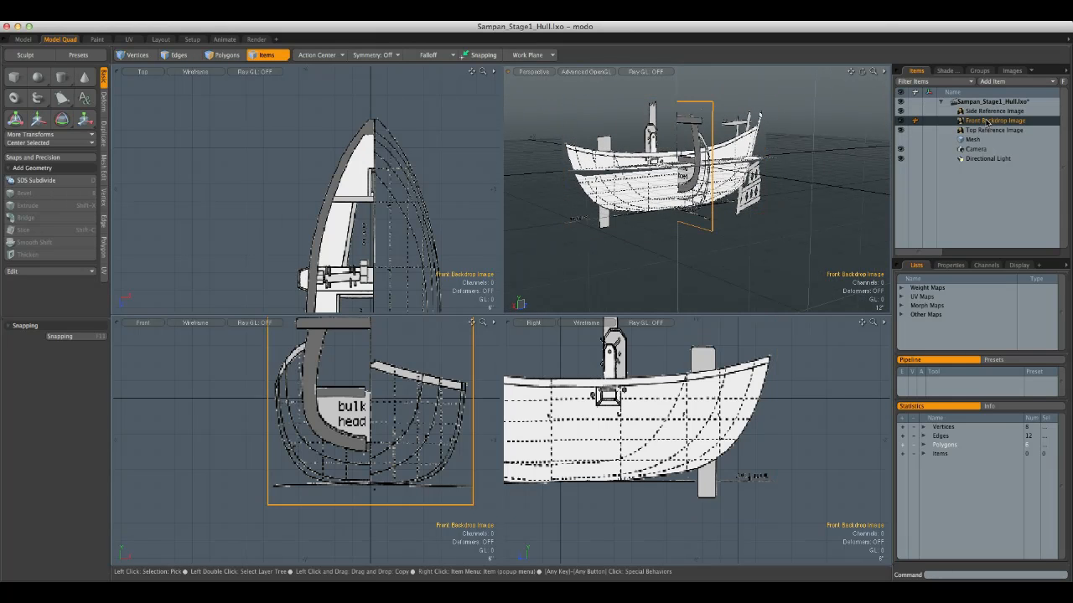
left_click_drag(805, 167, 760, 169, "alt")
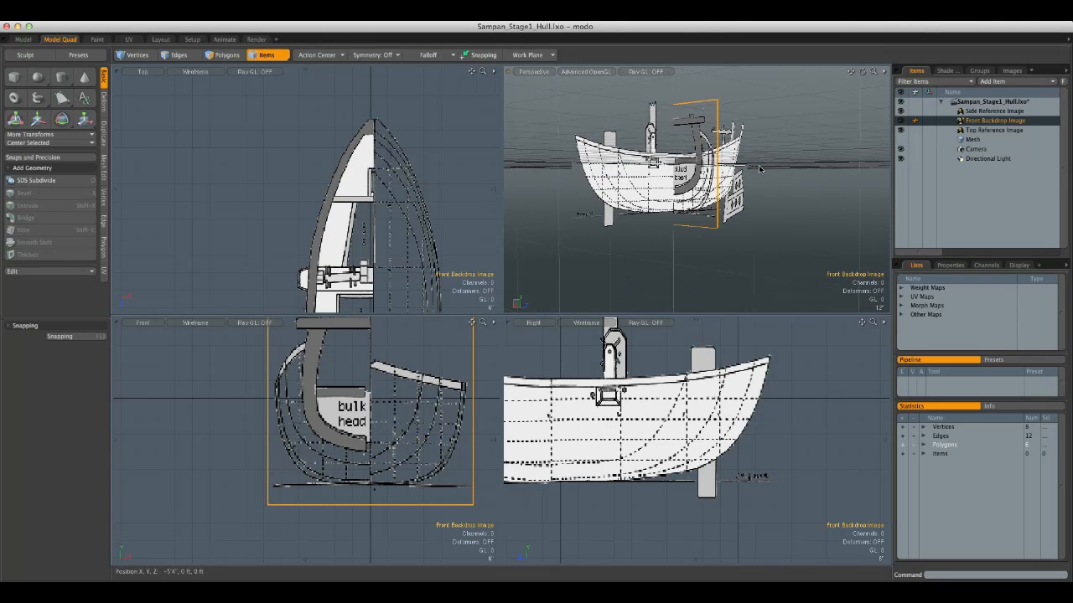
left_click_drag(402, 261, 366, 143, "alt+shift")
key("y")
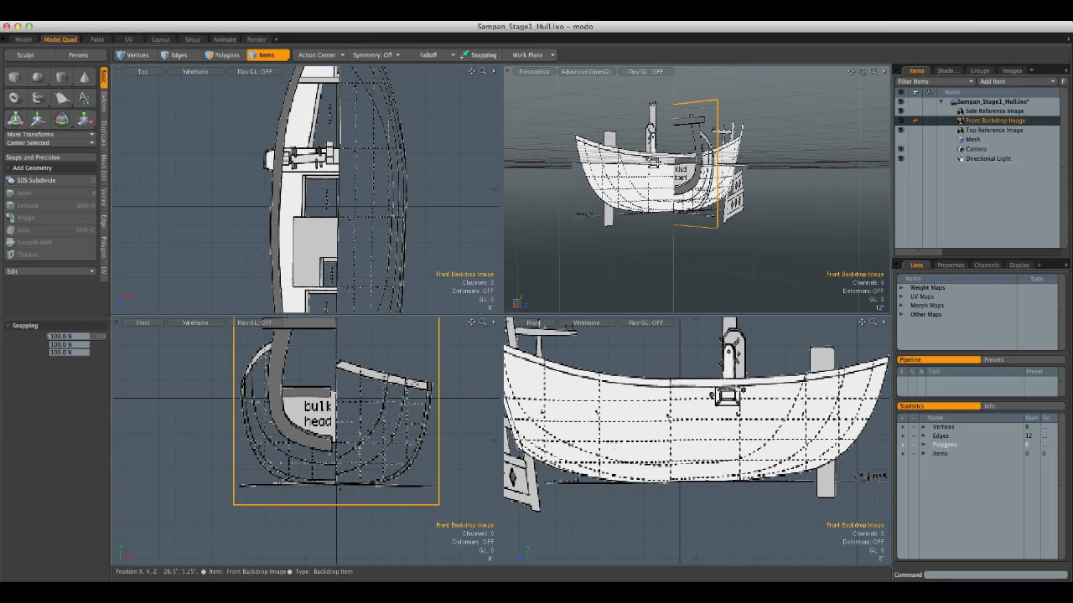
left_click_drag(401, 398, 390, 399)
left_click_drag(618, 265, 678, 246, "alt")
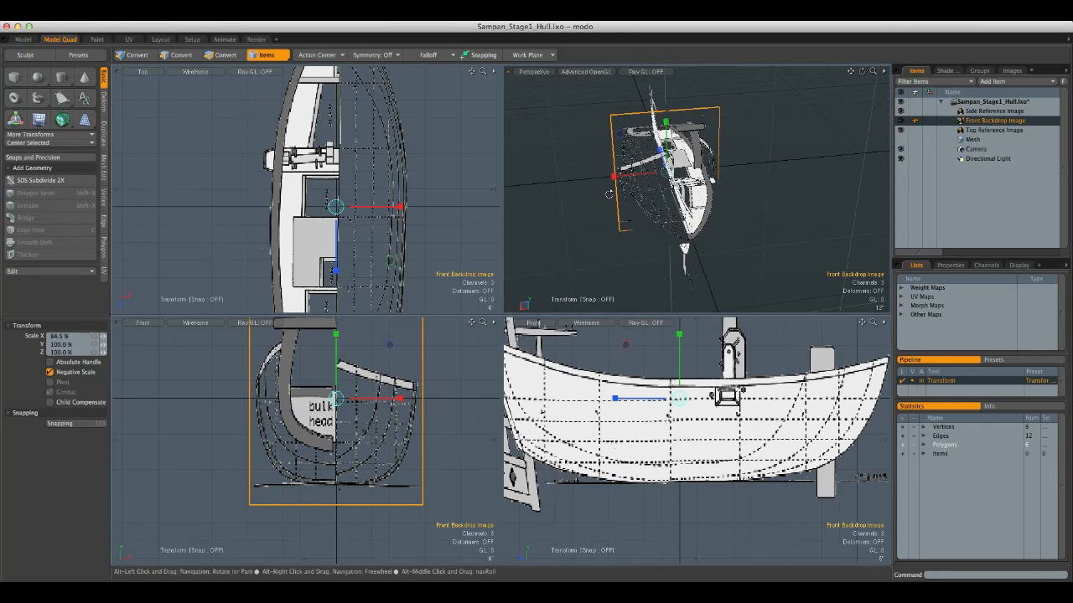
scroll(610, 196, "up", 5)
left_click_drag(611, 195, 705, 137, "alt")
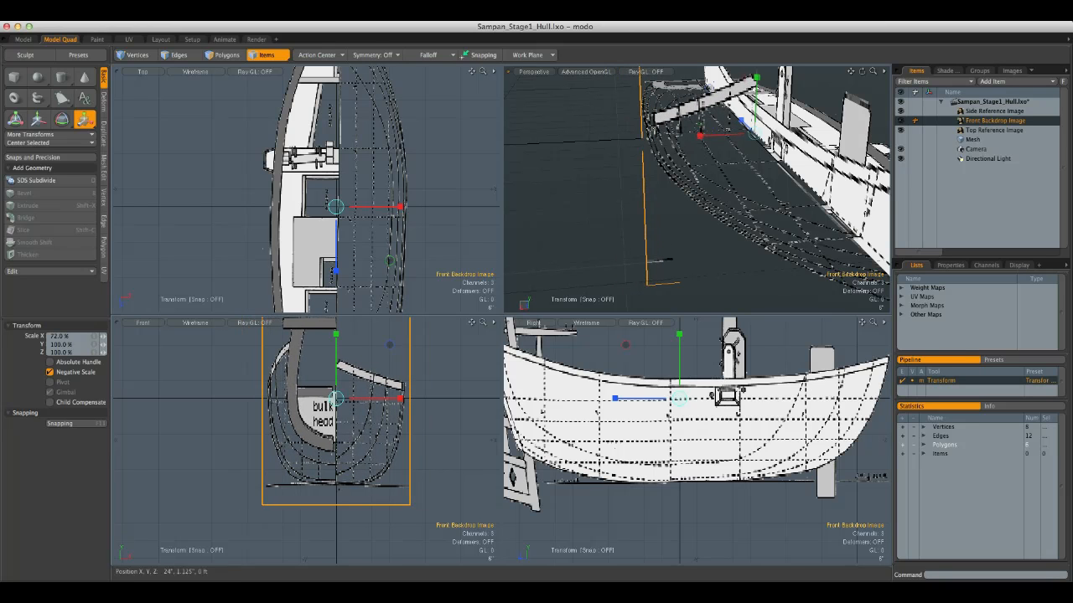
left_click_drag(700, 136, 486, 304)
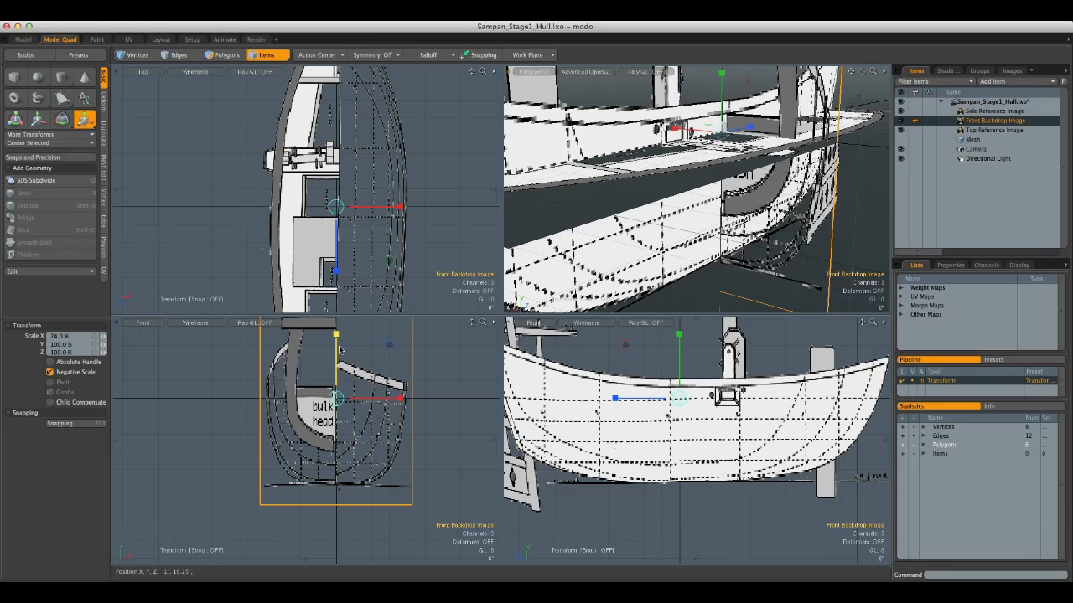
- Scale the Front Backdrop Image to 74% in Y to keep its width and height in proportion
left_click_drag(335, 333, 335, 348)
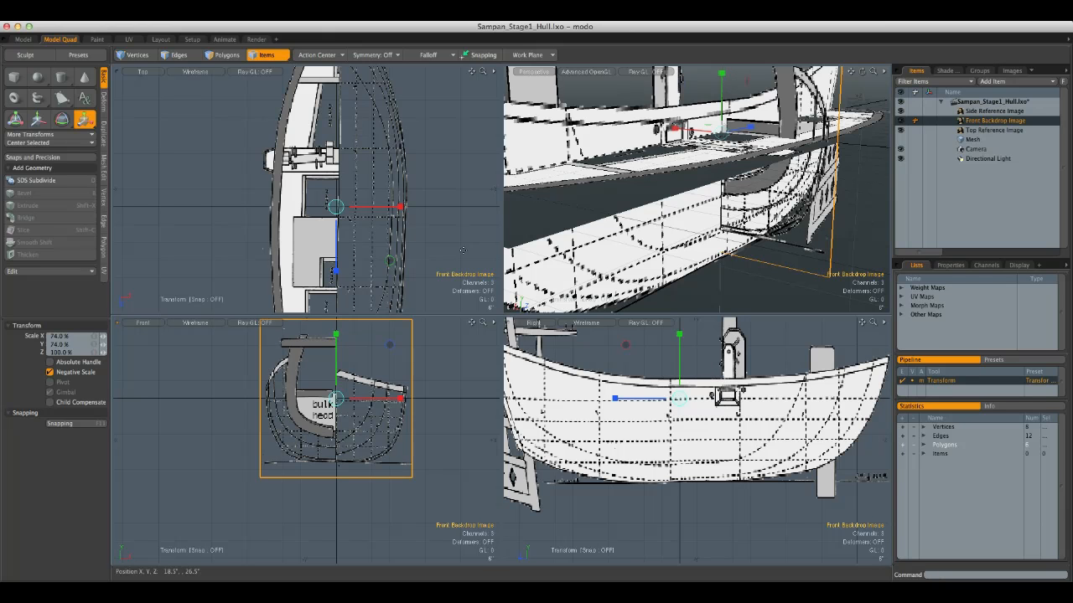
left_click_drag(706, 138, 604, 153, "alt")
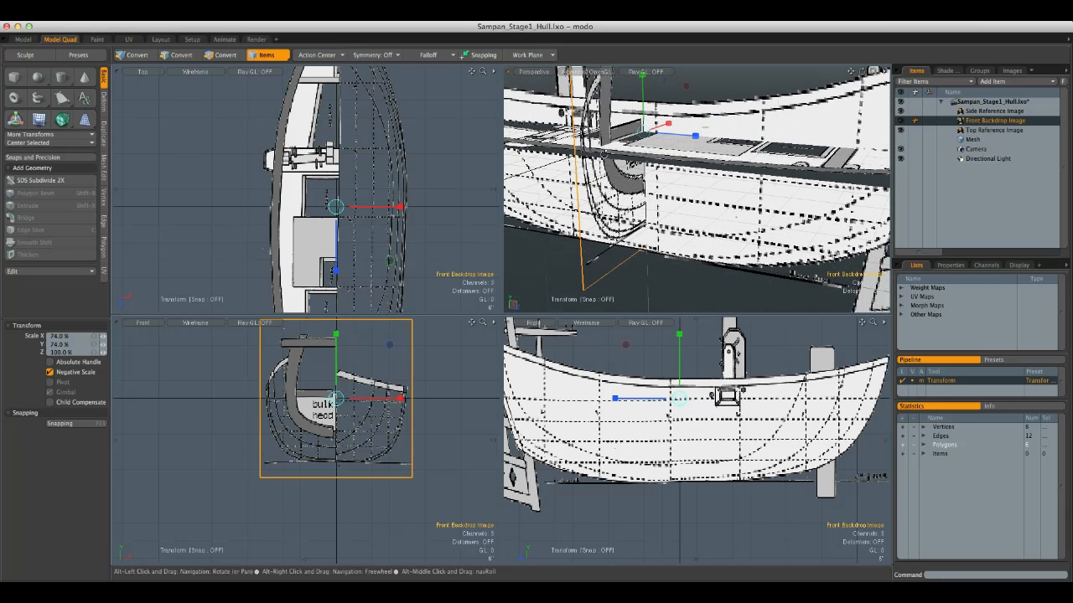
left_click_drag(678, 165, 571, 199, "alt")
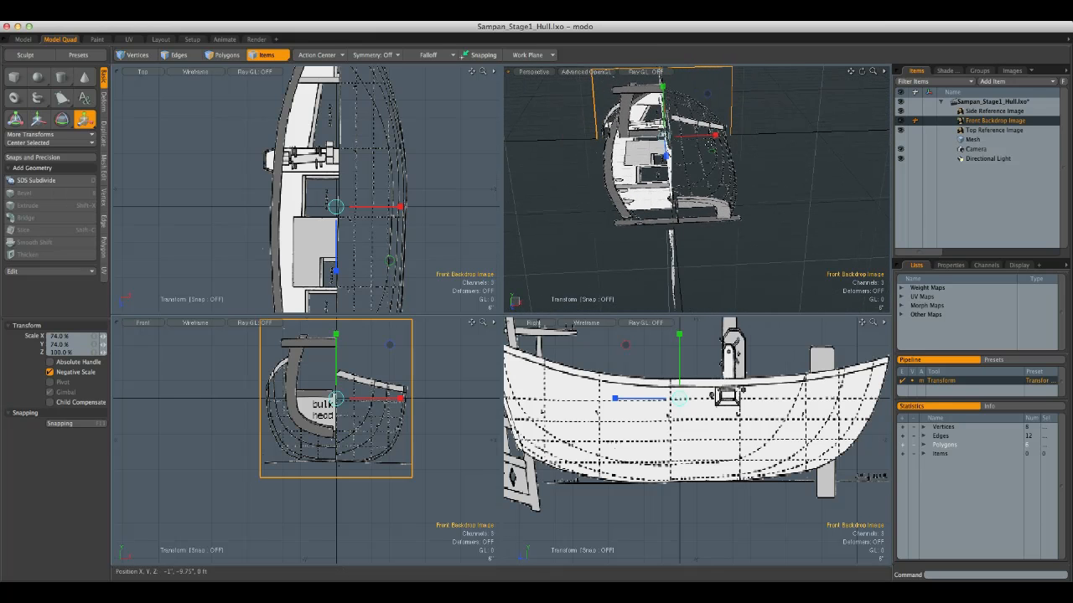
left_click_drag(728, 147, 798, 156, "alt")
key("space")
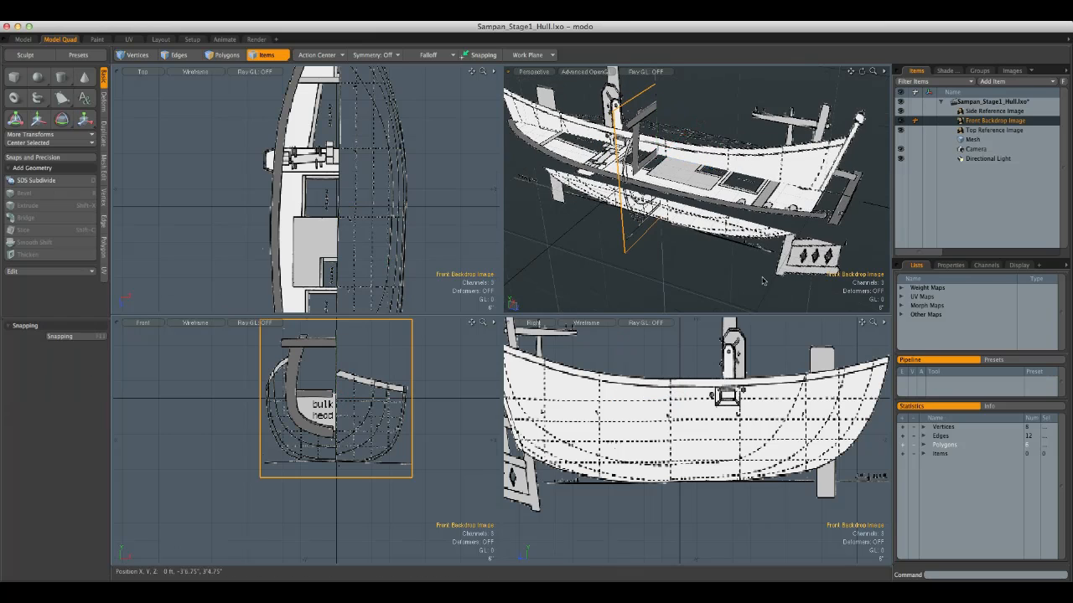
- Scale the Side Reference Image backdrop to 94.5% in Y, matching its hull height to the front image, and deselect it
left_click(749, 388)
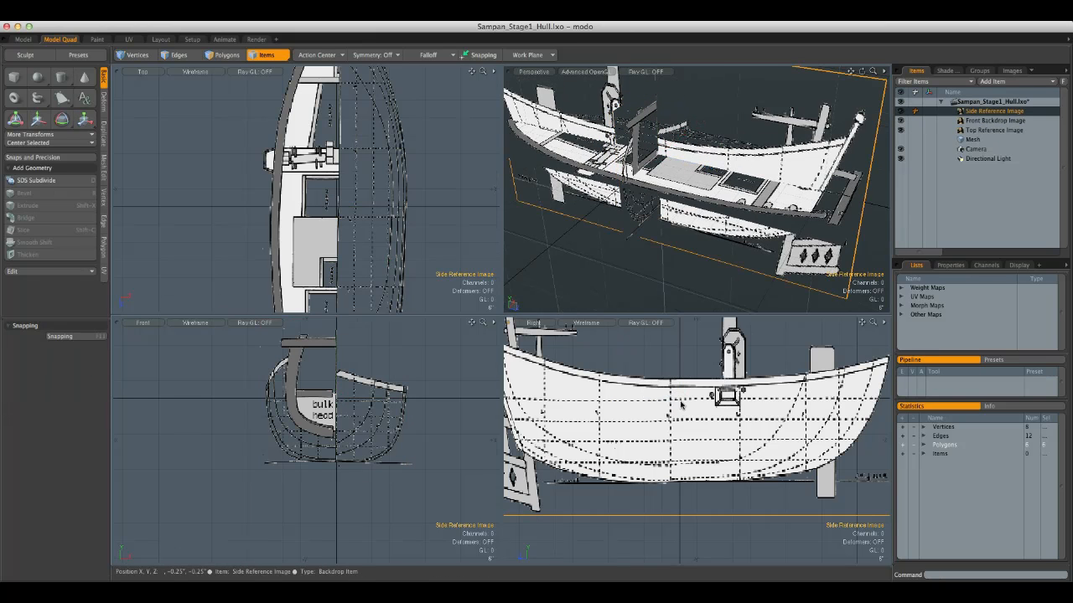
key("y")
left_click_drag(679, 342, 668, 376)
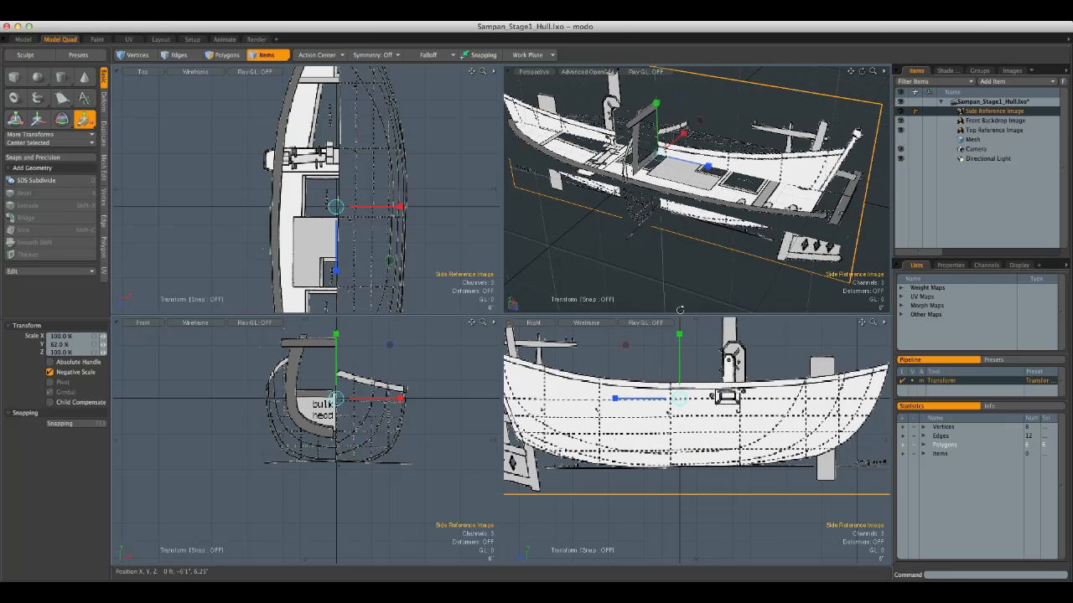
left_click_drag(590, 305, 676, 288, "alt")
left_click_drag(679, 334, 678, 345)
left_click_drag(766, 281, 887, 198, "alt")
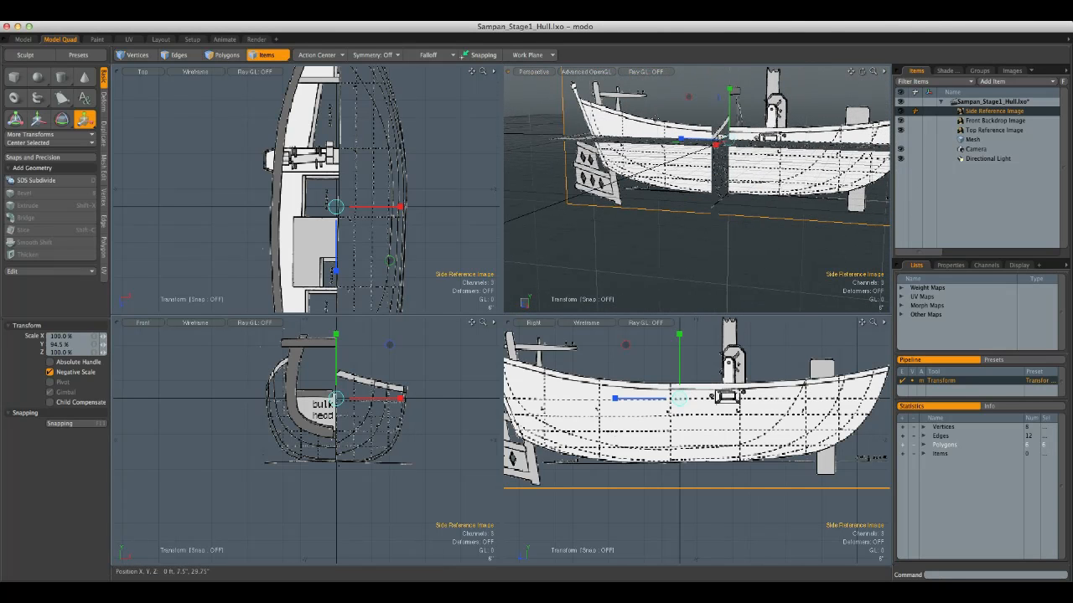
left_click_drag(760, 145, 704, 138, "alt")
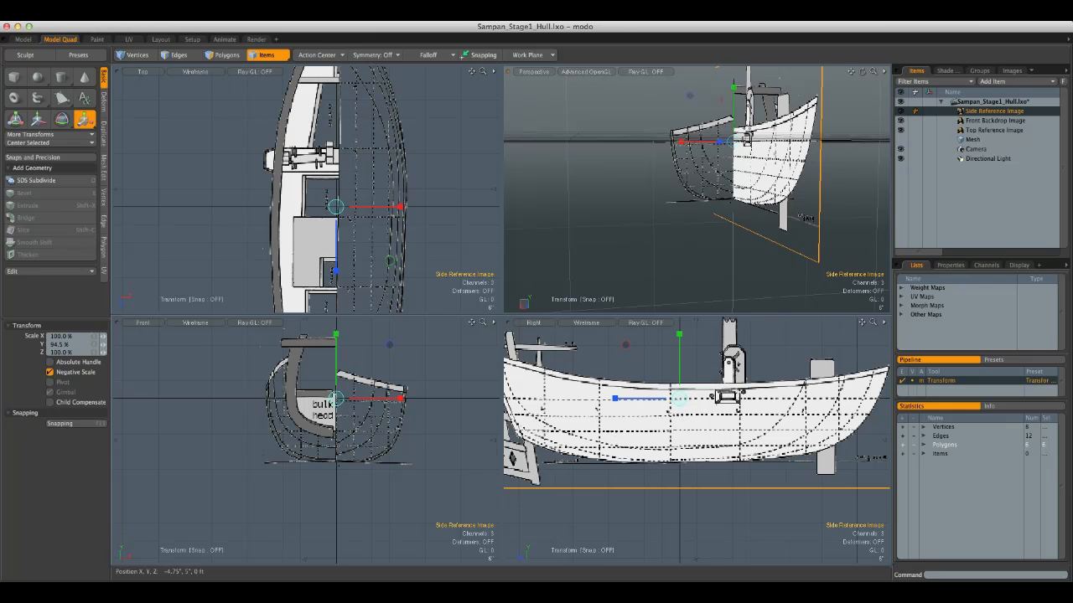
left_click_drag(803, 218, 696, 198, "alt")
scroll(814, 201, "down", 8)
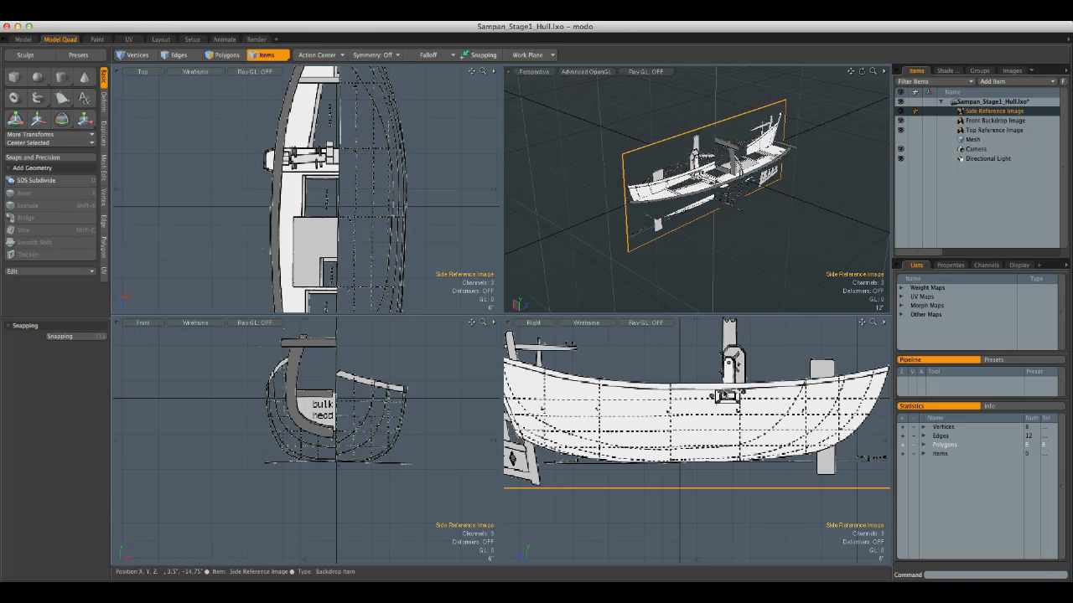
left_click(717, 244)
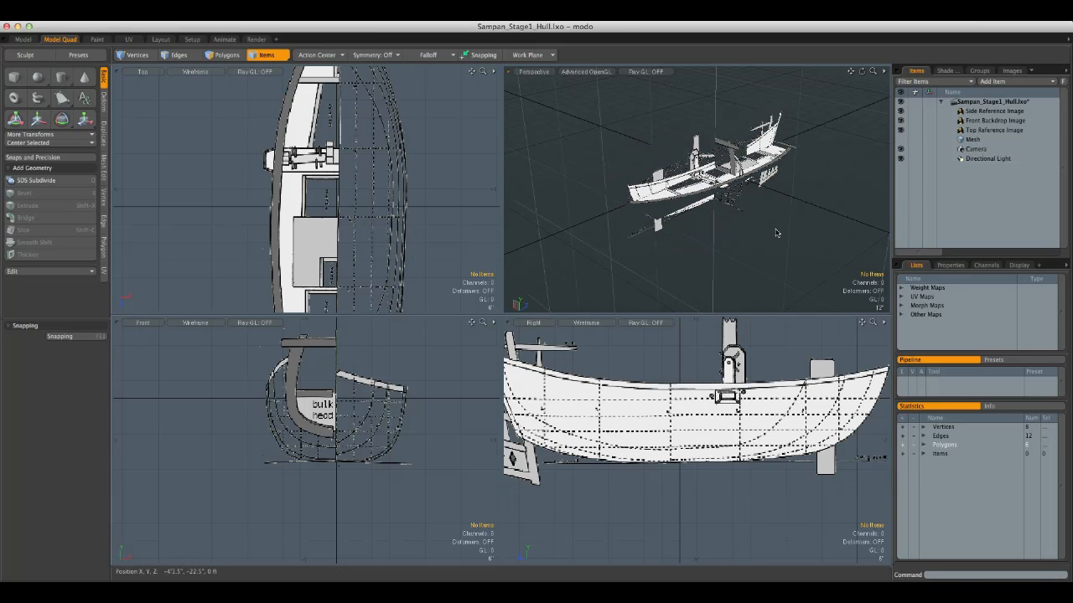
- Unhide the Mesh item and delete all polygons of the sizing box
left_click(969, 140)
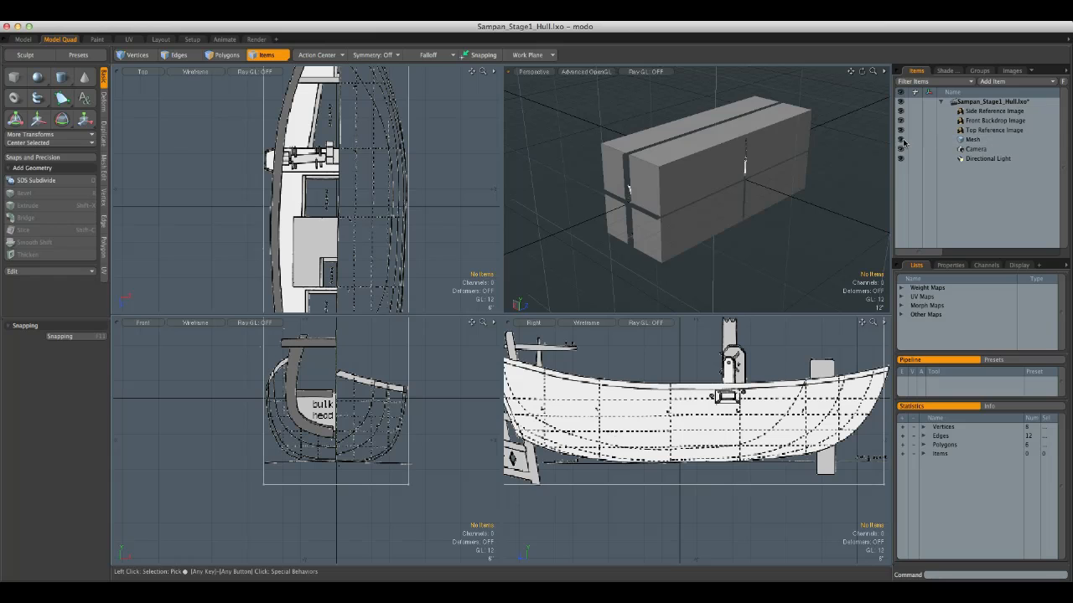
left_click(971, 140)
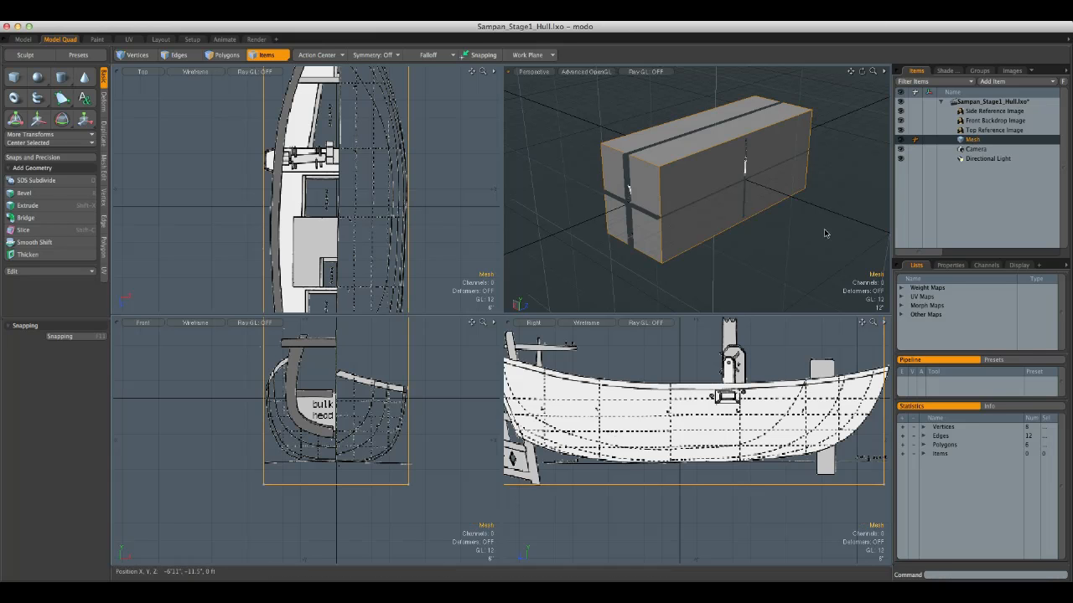
left_click_drag(830, 214, 759, 186, "alt")
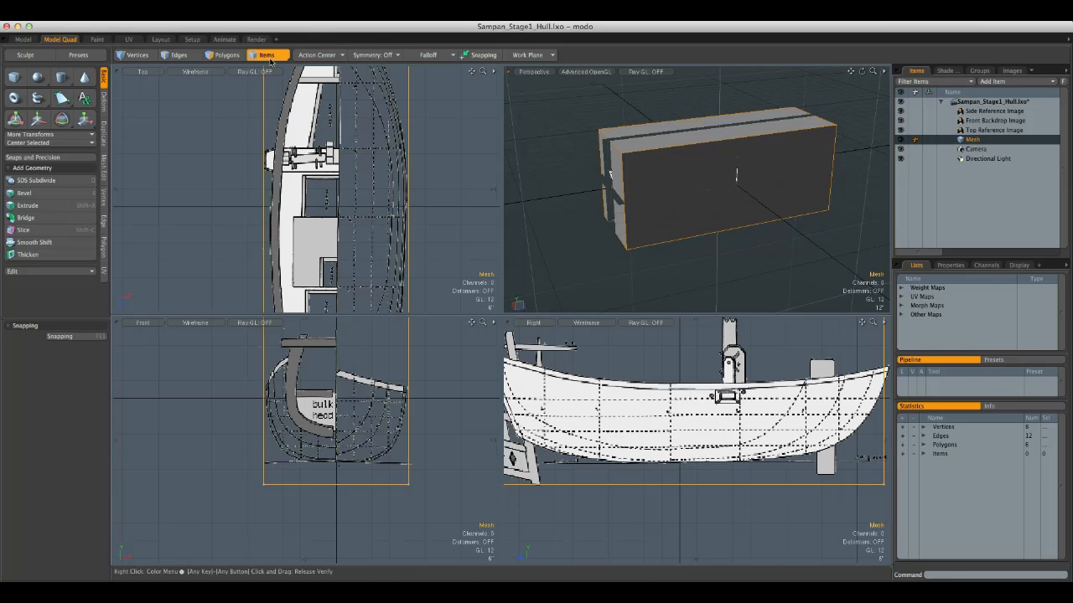
left_click(225, 54)
double_click(731, 167)
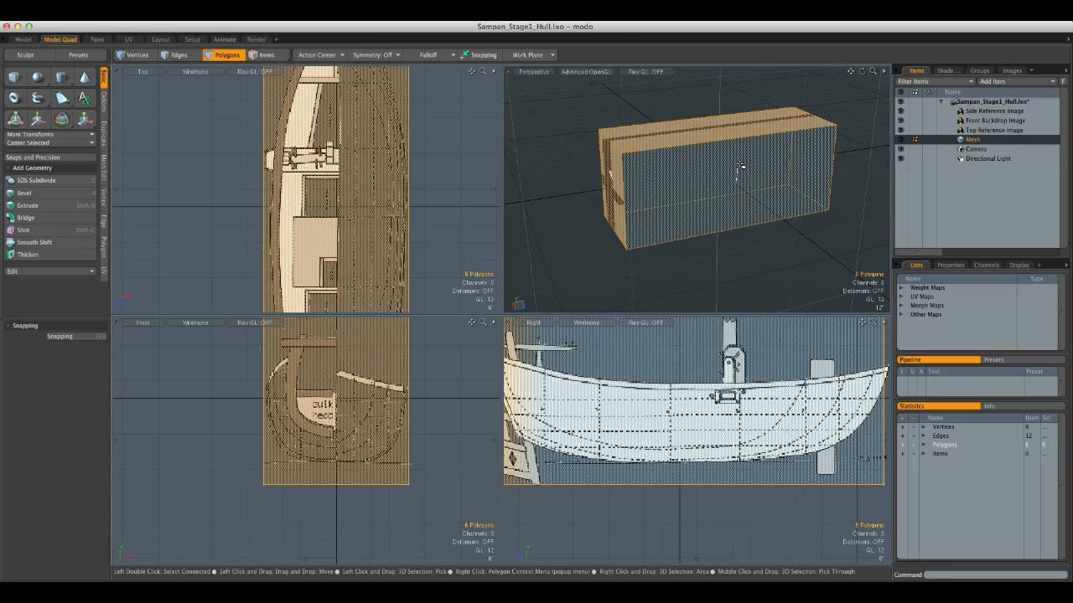
key("Delete")
left_click_drag(742, 146, 744, 171, "alt")
- Move the Top Reference Image backdrop down to -25" in Y, below the hull
left_click(987, 131)
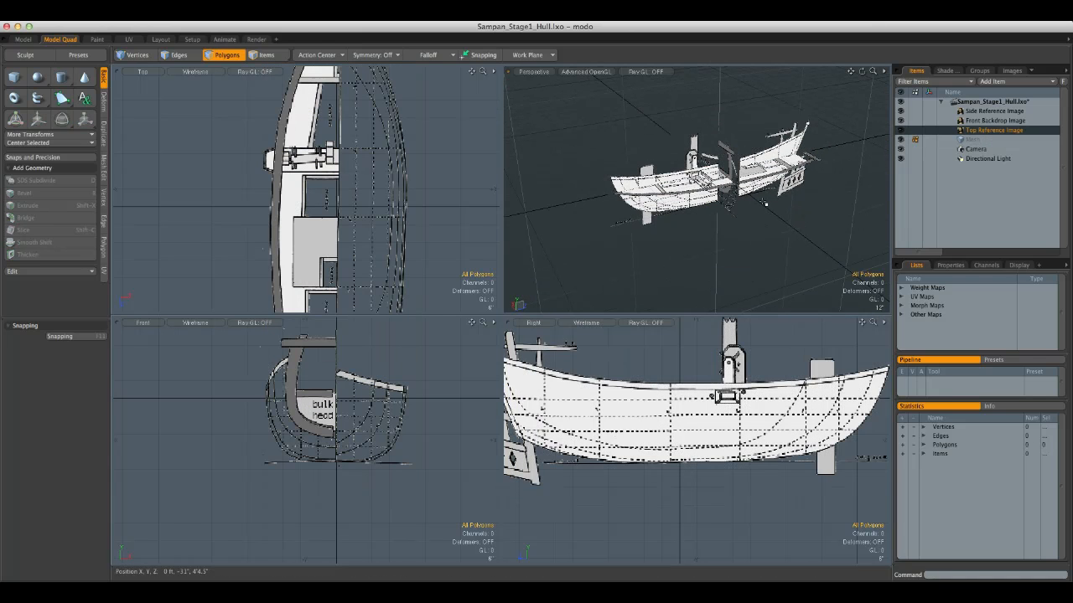
scroll(741, 189, "up", 2)
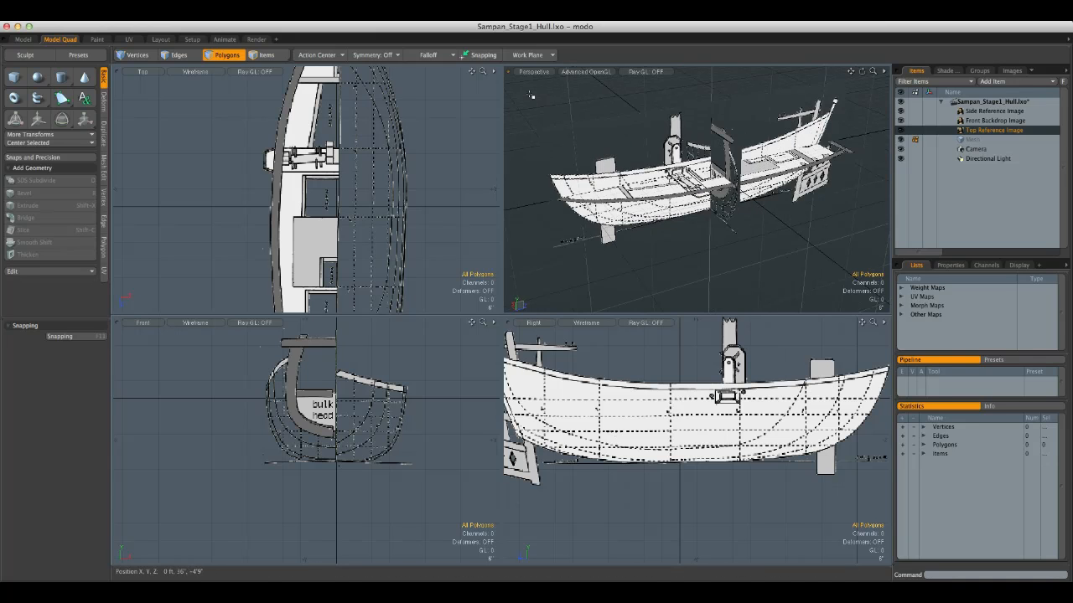
left_click(266, 55)
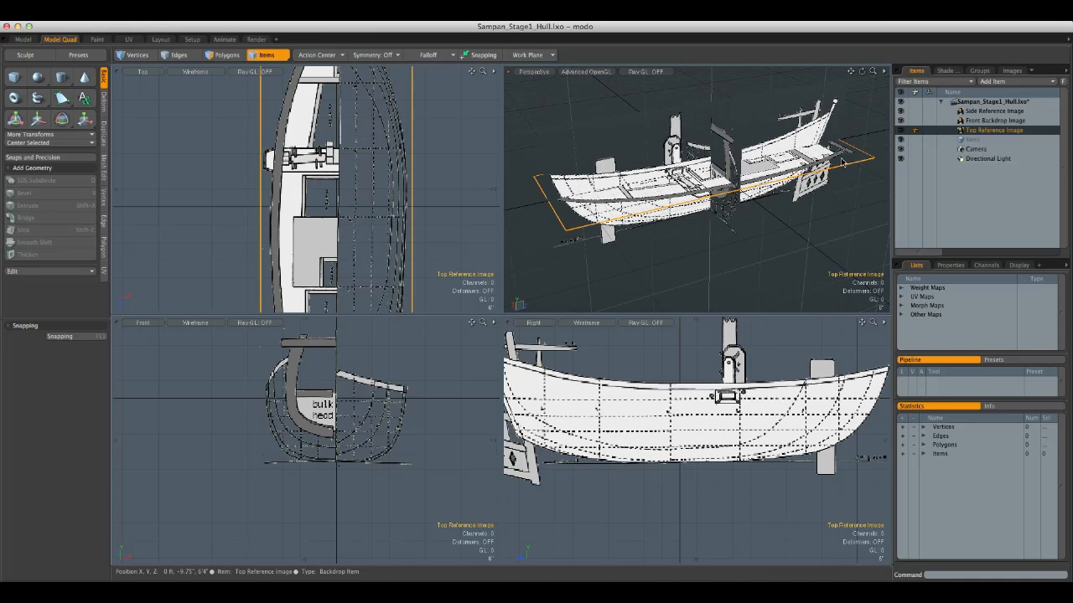
key("w")
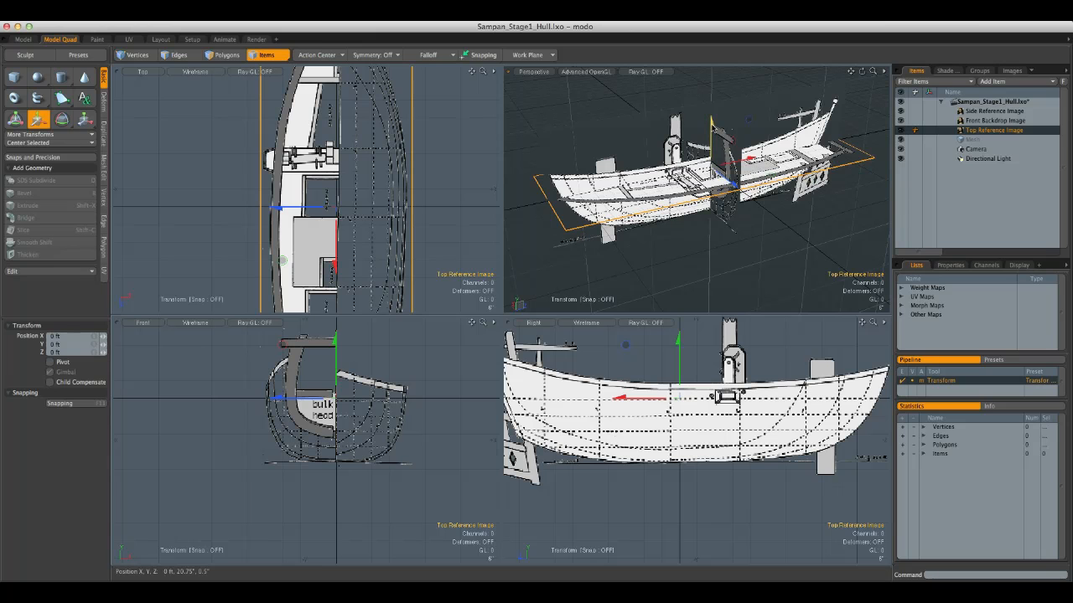
left_click_drag(624, 343, 626, 419)
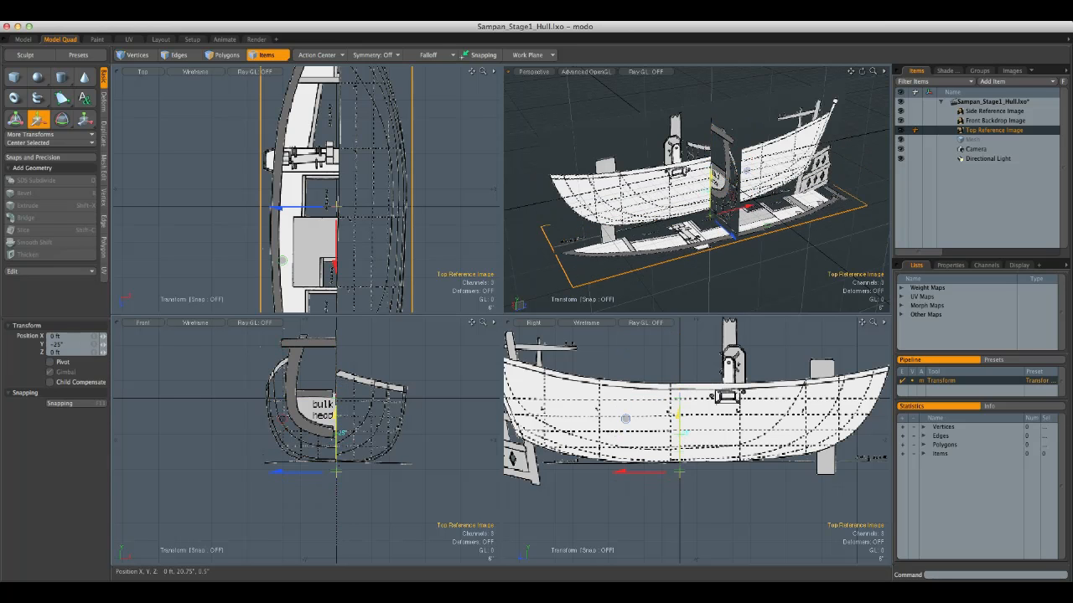
left_click_drag(742, 164, 778, 159, "alt")
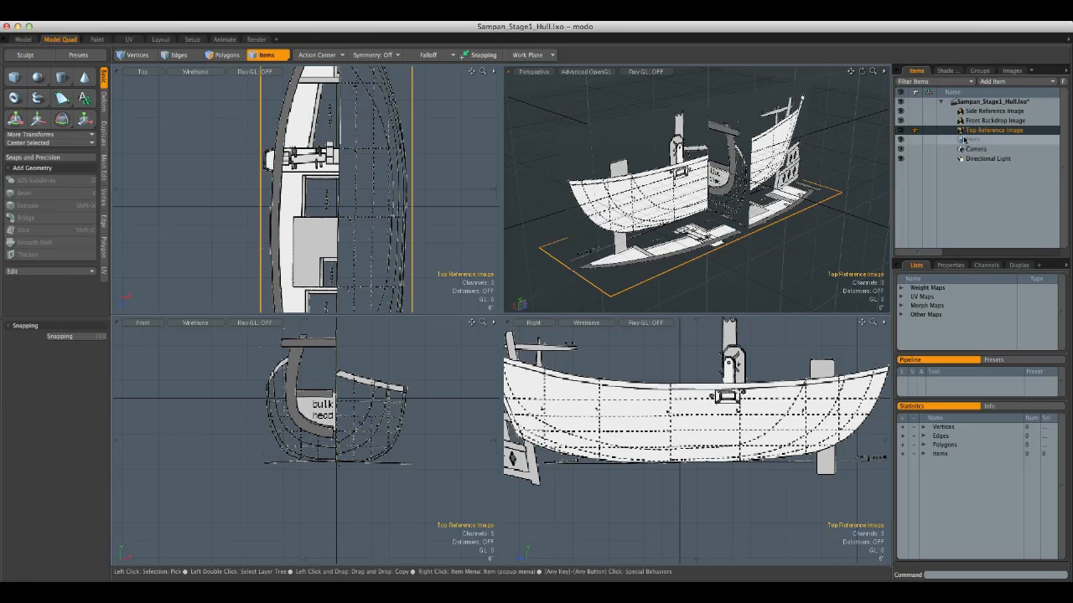
- Move the Front Backdrop Image backdrop to 5'9.25" in Z, beyond the end of the hull
left_click(679, 204)
left_click(38, 119)
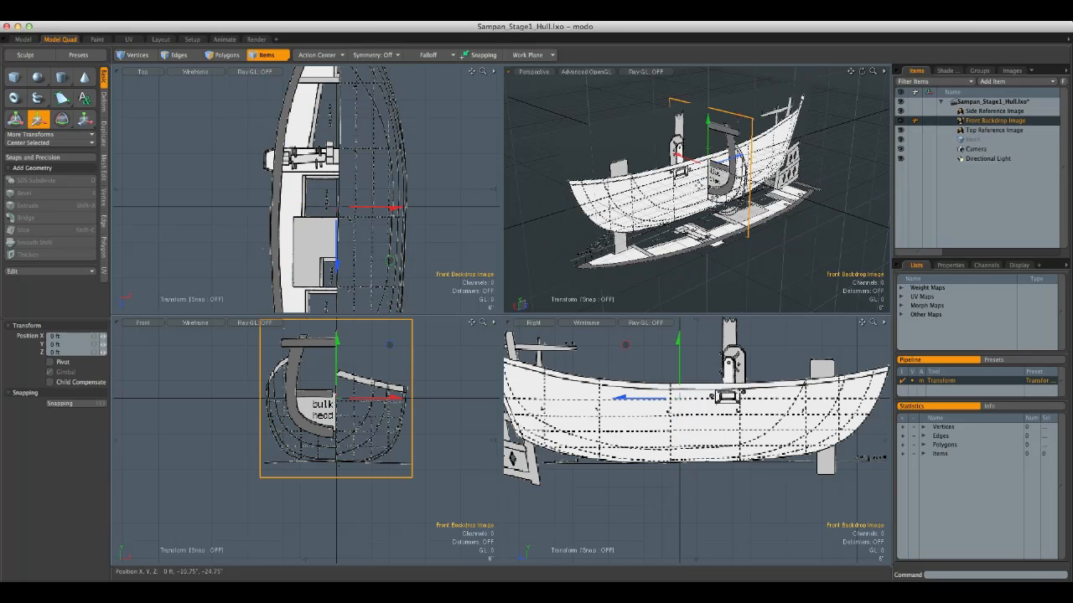
left_click_drag(740, 157, 823, 130)
left_click_drag(824, 130, 872, 129, "alt")
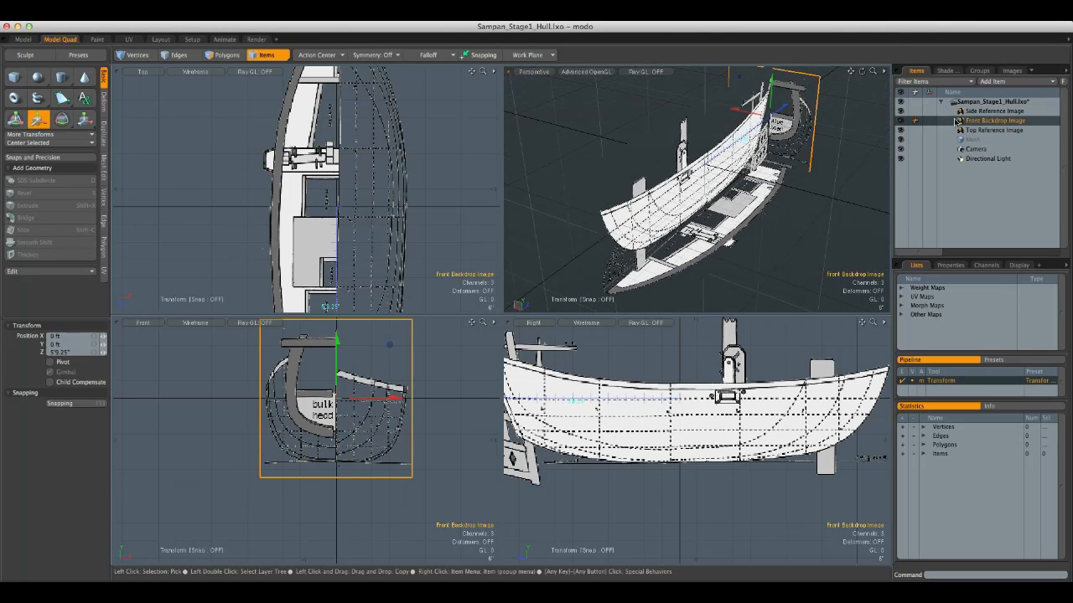
key("space")
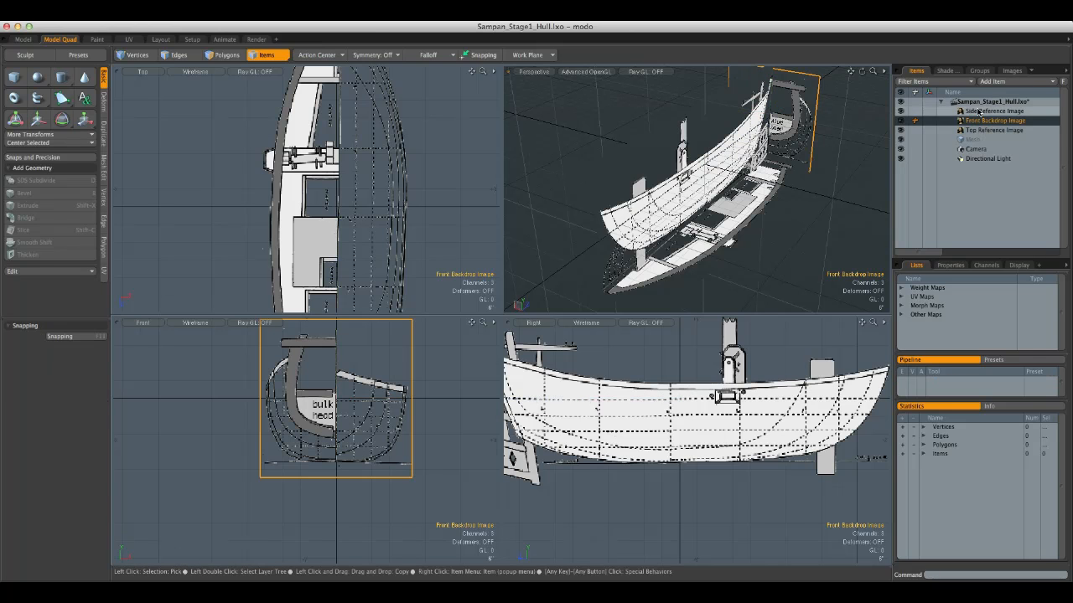
- Move the Side Reference Image backdrop to 24.25" in X, beside the hull area, and deselect it
left_click(979, 111)
key("w")
left_click_drag(394, 398, 469, 398)
key("space")
left_click(807, 224)
left_click_drag(807, 224, 710, 249, "alt")
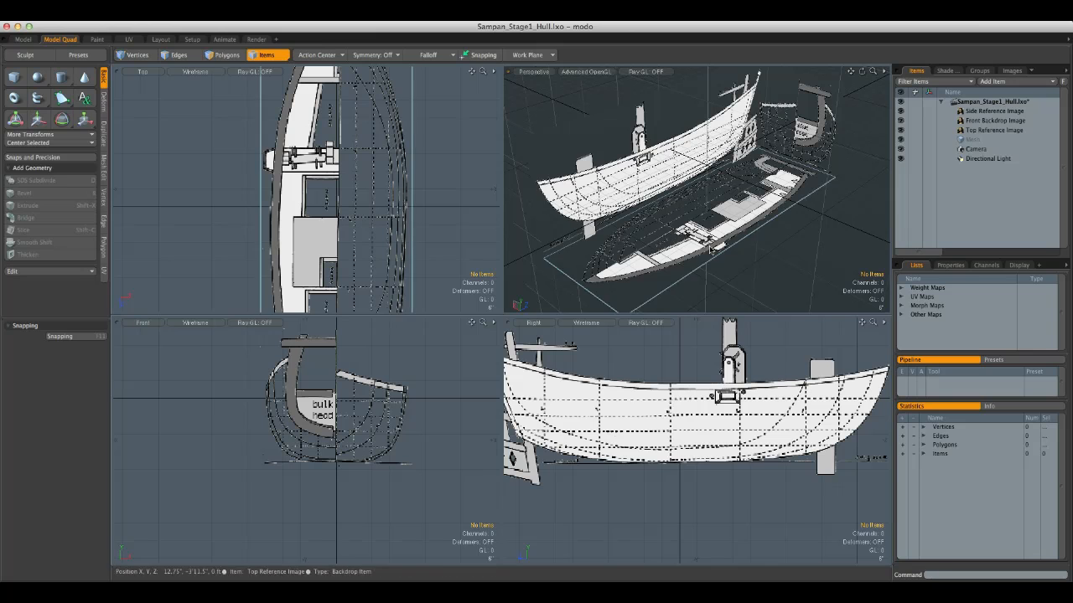
- Set the Side Reference Image backdrop's transparency to 50%
left_click(993, 112)
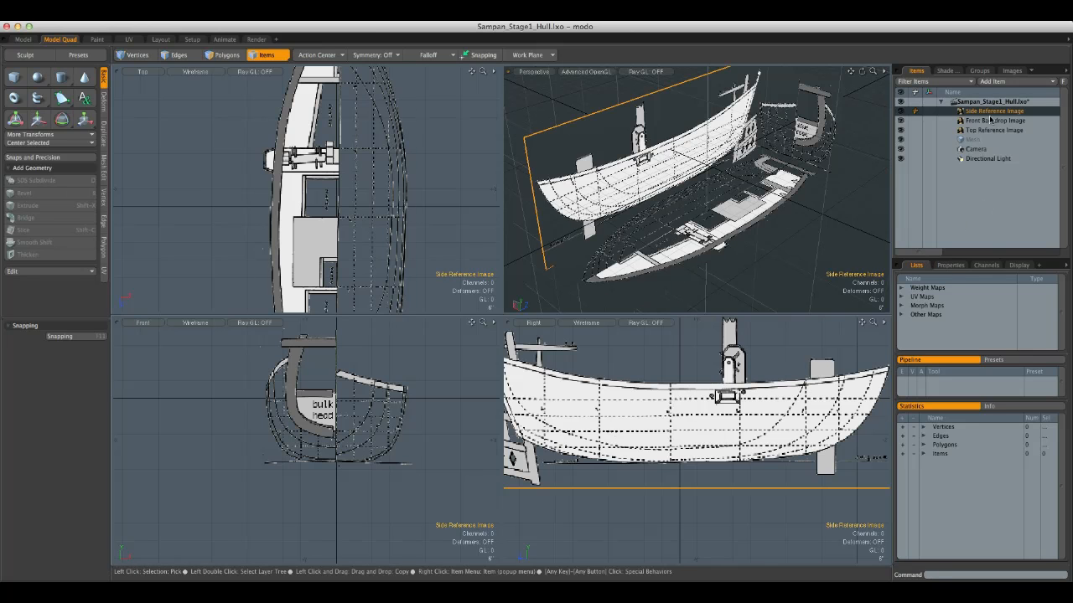
left_click(952, 265)
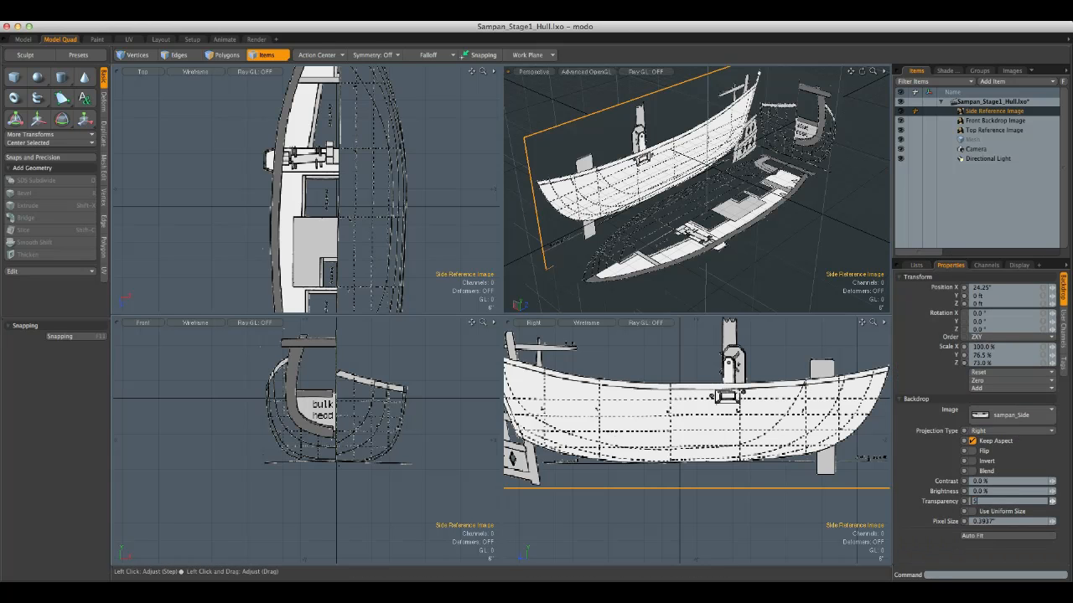
type("0")
key("Return")
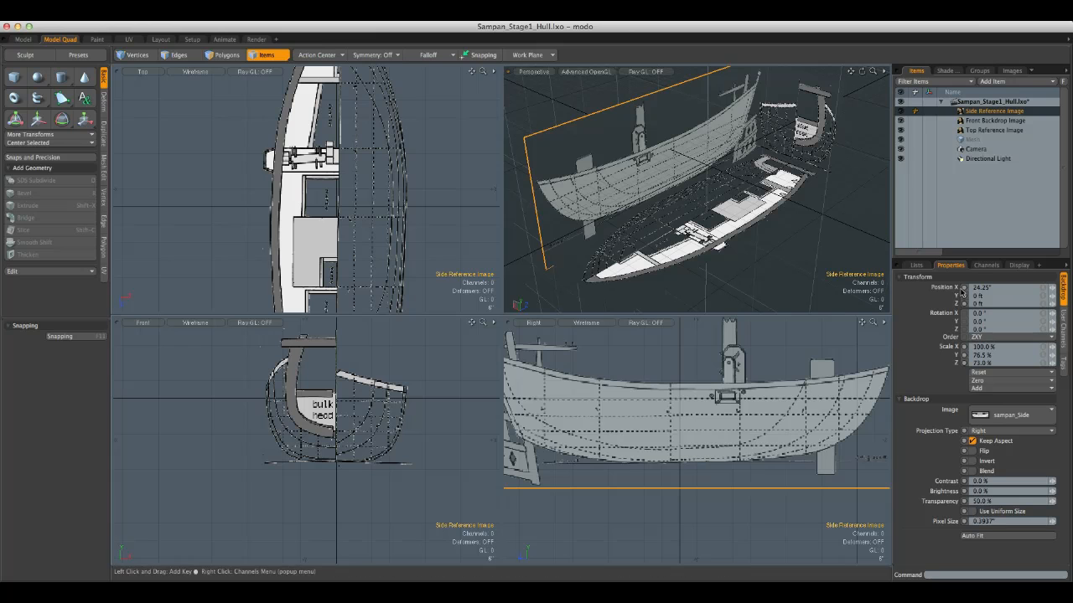
- Set the Front Backdrop Image backdrop's transparency to 50%
left_click(984, 122)
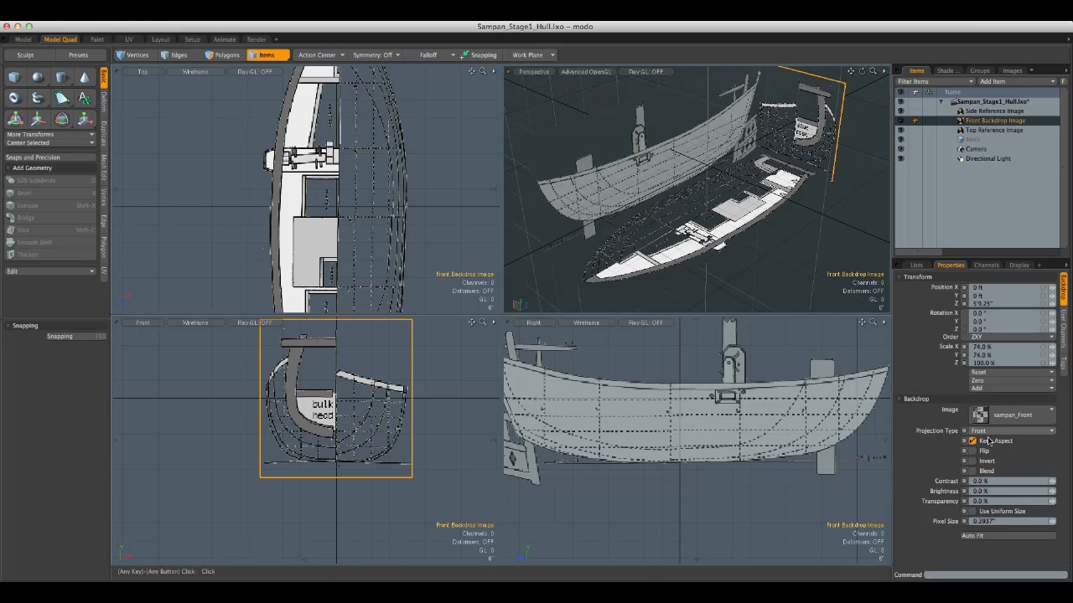
type("50")
key("Return")
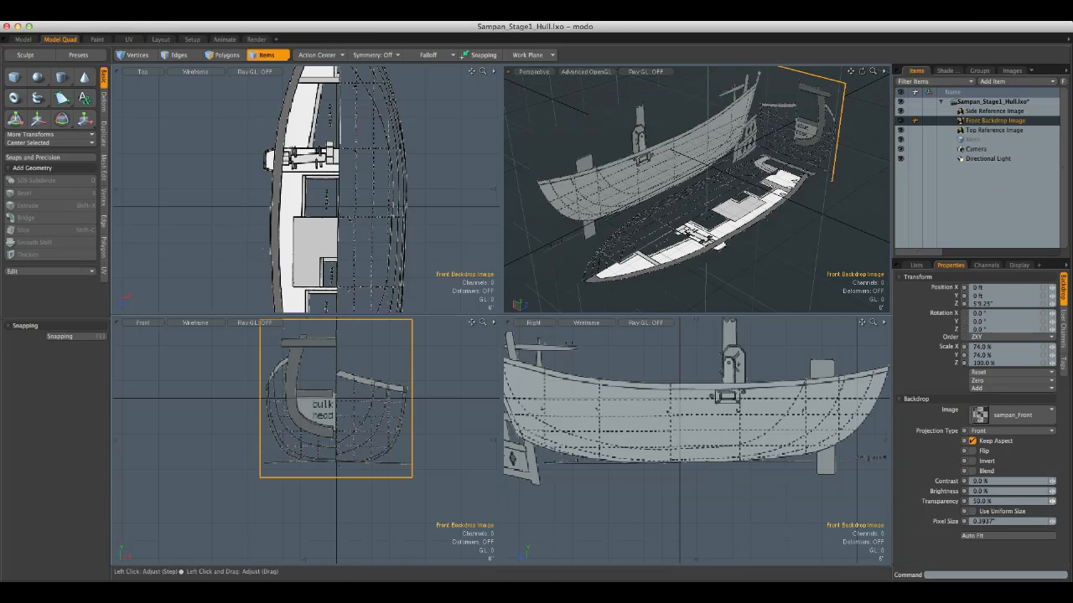
- Set the Top Reference Image backdrop's transparency to 50% and clear the item selection
left_click(979, 132)
left_click(980, 132)
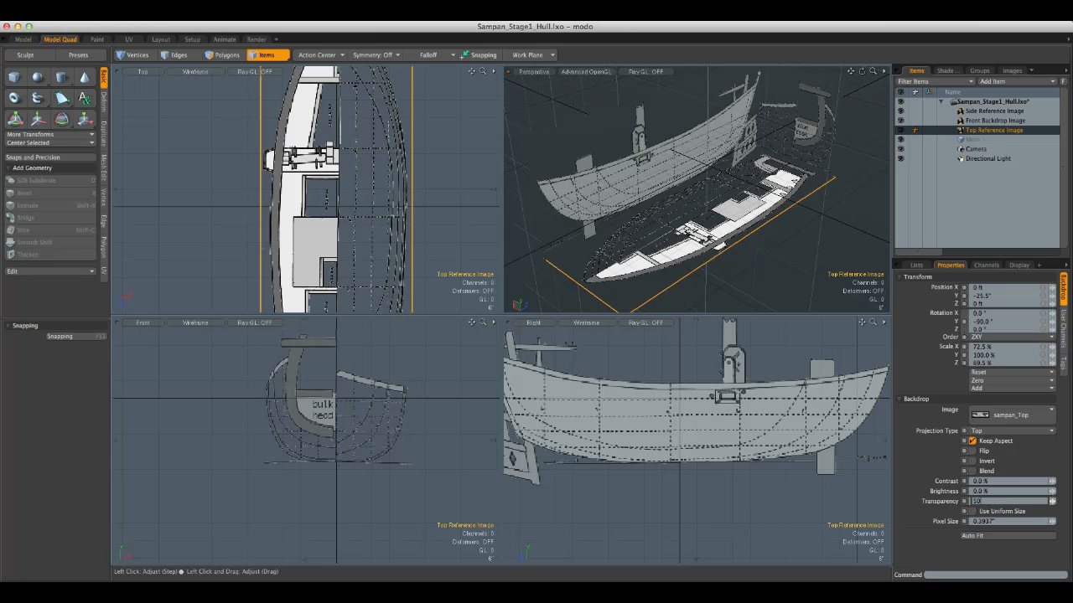
type("50")
key("Return")
left_click_drag(737, 160, 716, 132, "alt")
key("Escape")
mouse_move(729, 217)
left_mouse_down("alt")
mouse_move(677, 198)
mouse_move(664, 217)
mouse_move(741, 206)
mouse_move(729, 198)
mouse_move(738, 186)
mouse_move(736, 198)
left_mouse_up("alt")
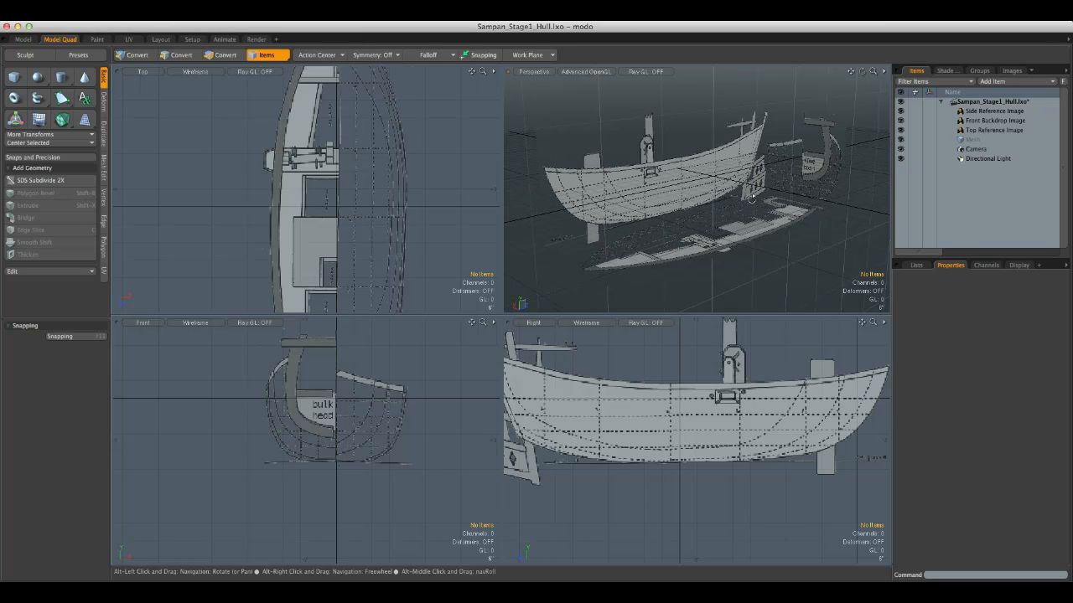